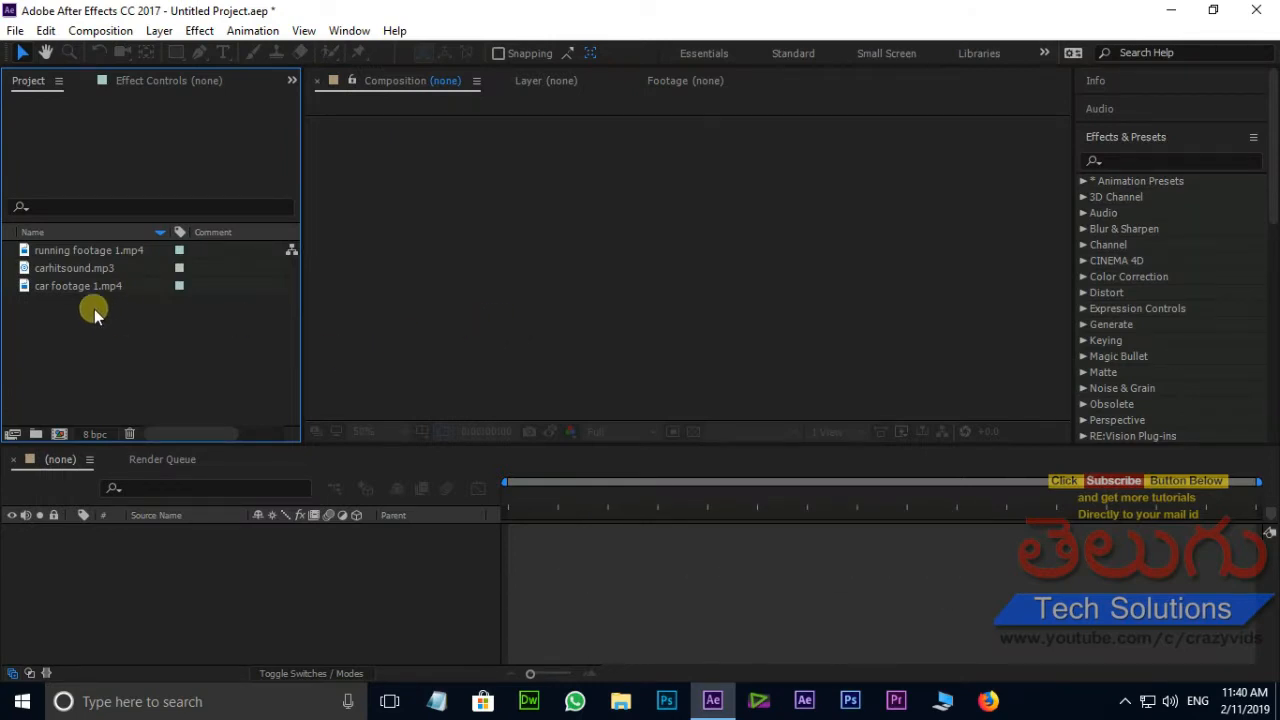
Create a composition from running footage 1.mp4 and play it back in the enlarged viewer
click(100, 249)
drag(128, 366, 171, 545)
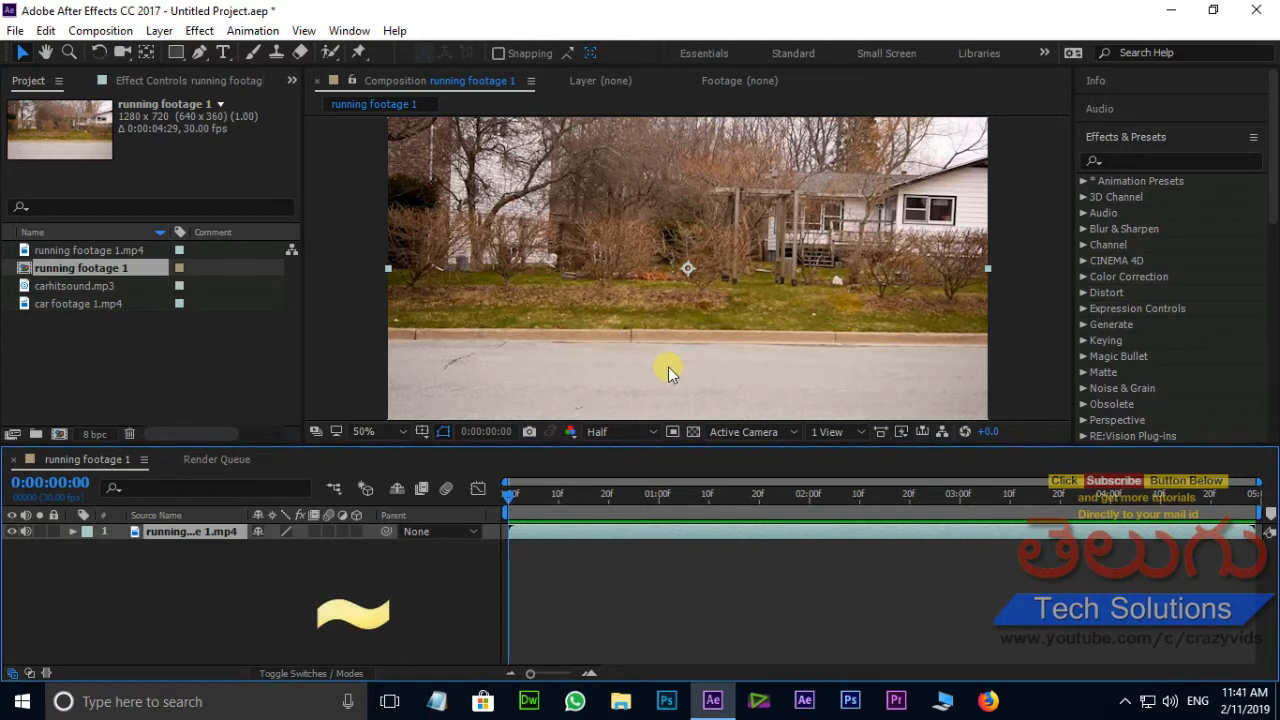
key(grave)
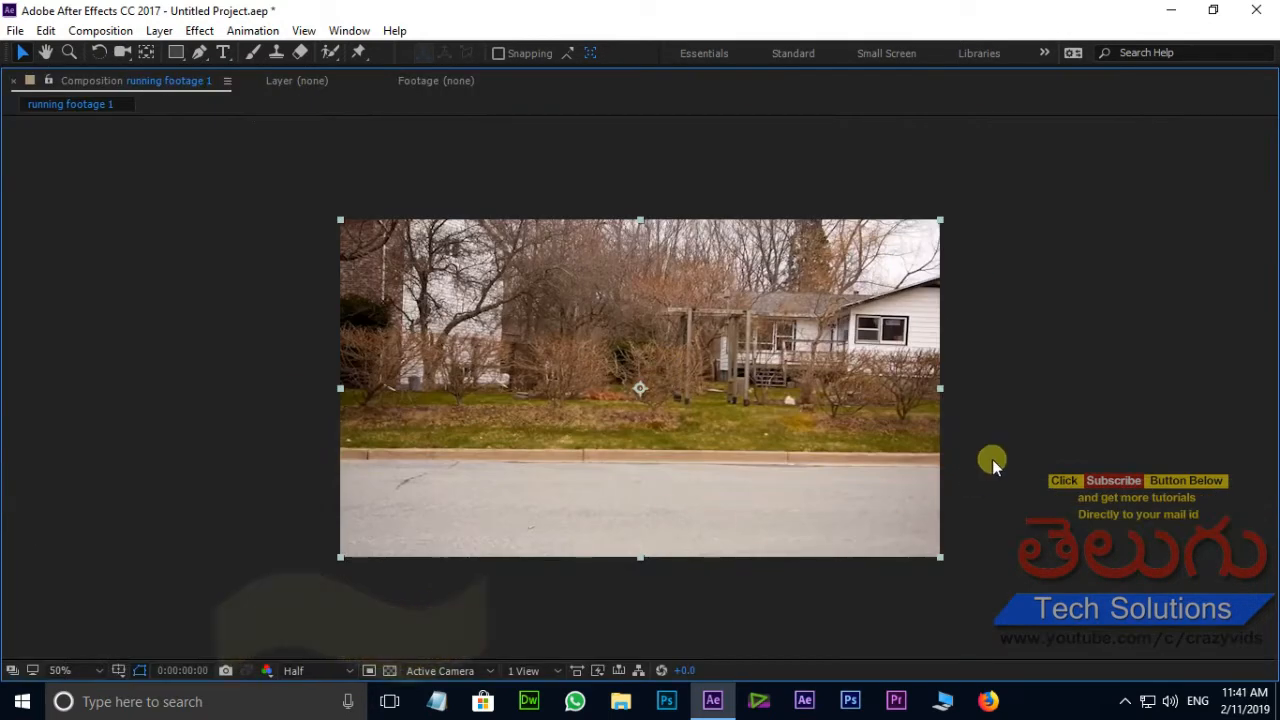
key(space)
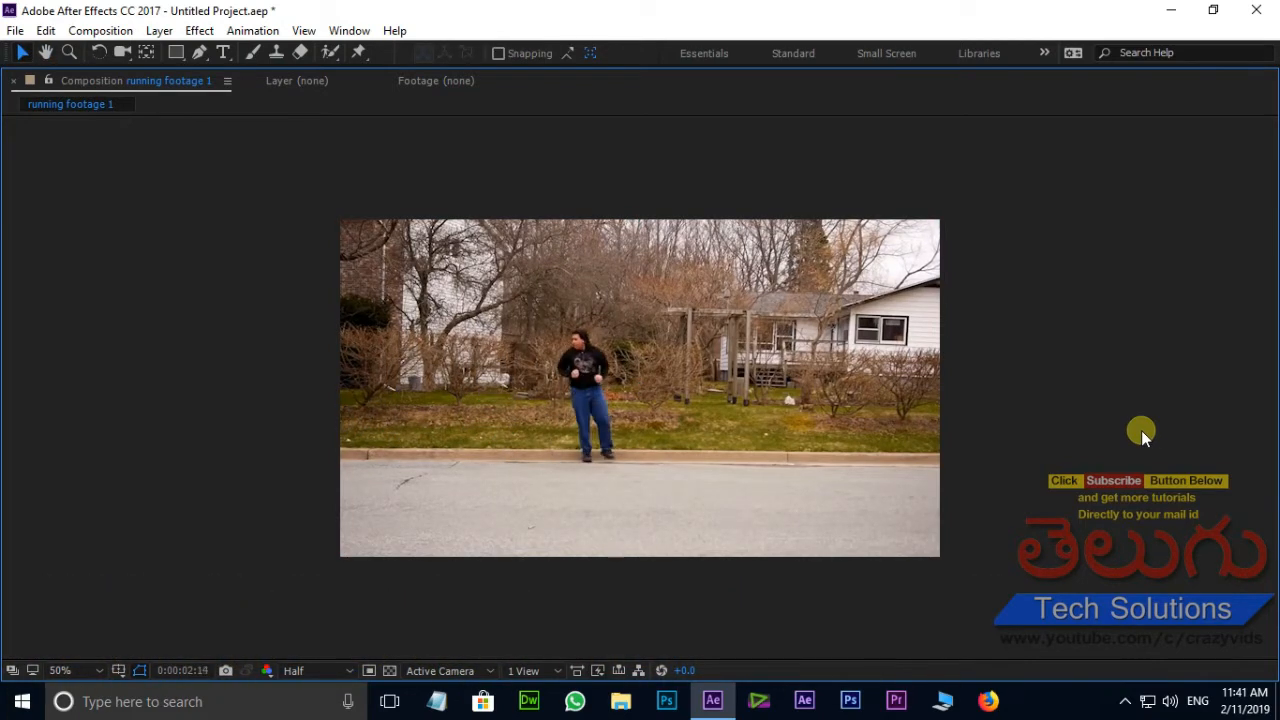
key(space)
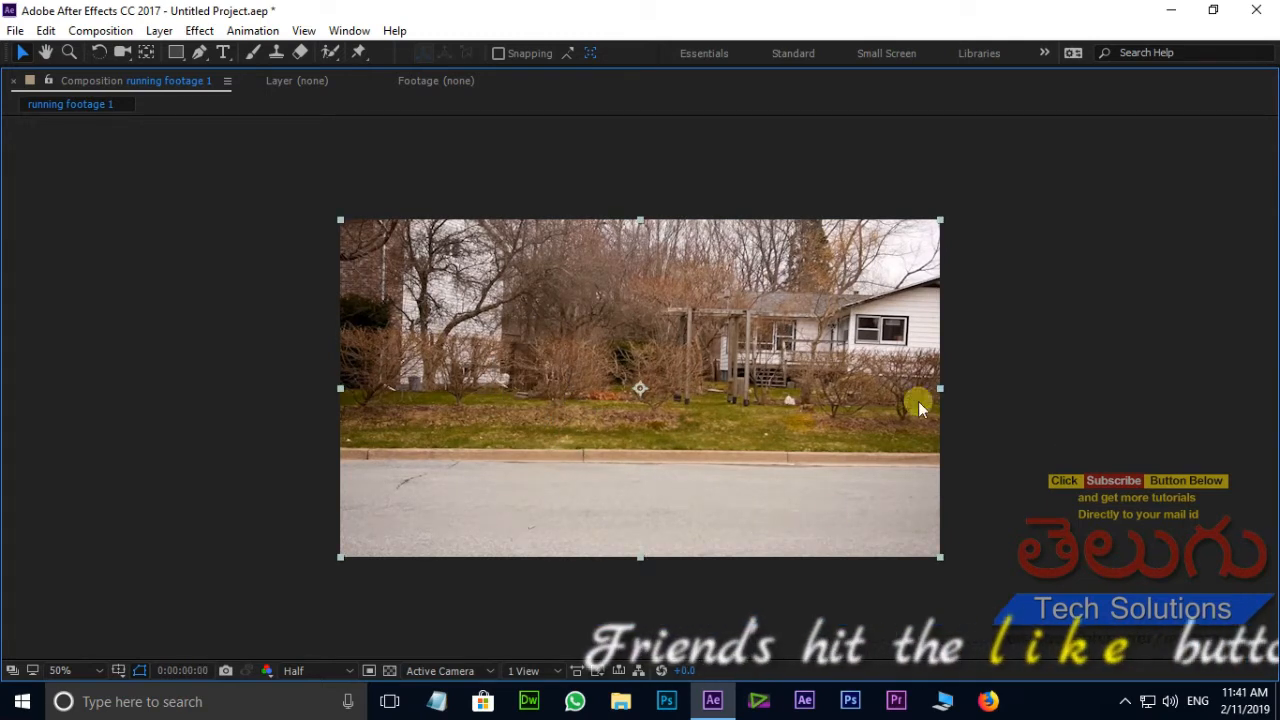
key(grave)
Split the running footage layer at 0:00:00:02
click(521, 498)
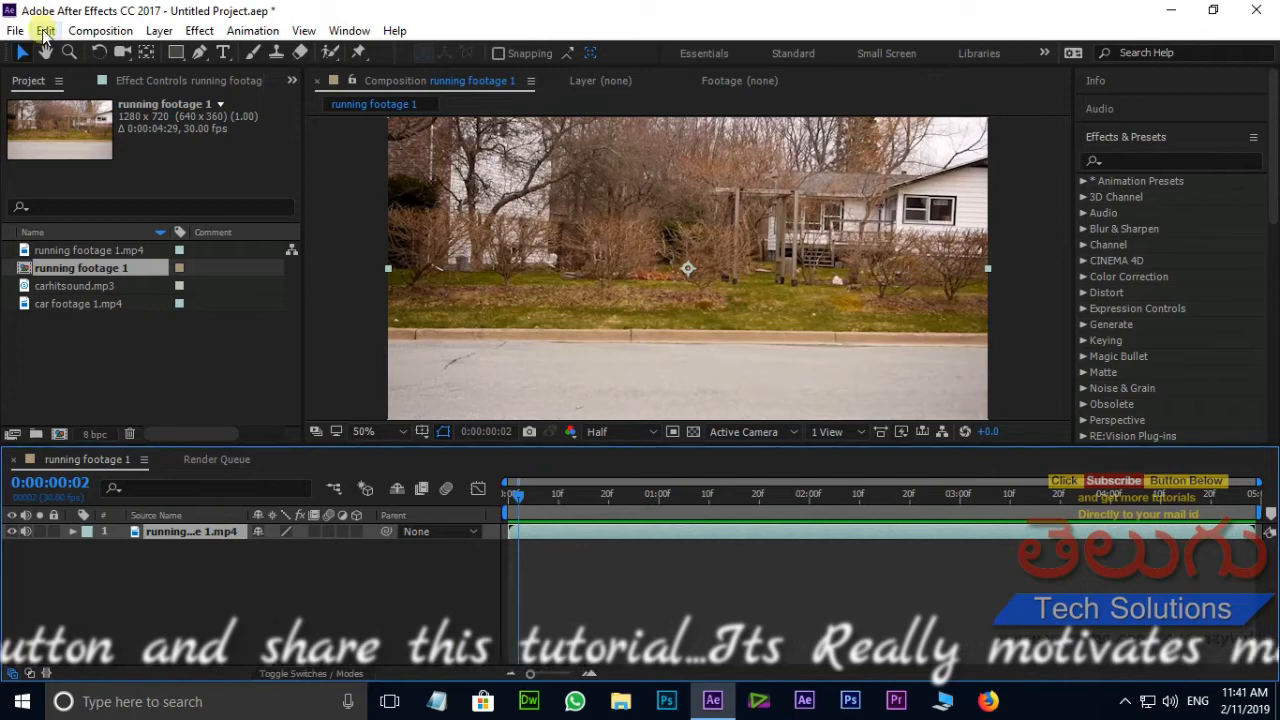
click(46, 30)
click(107, 295)
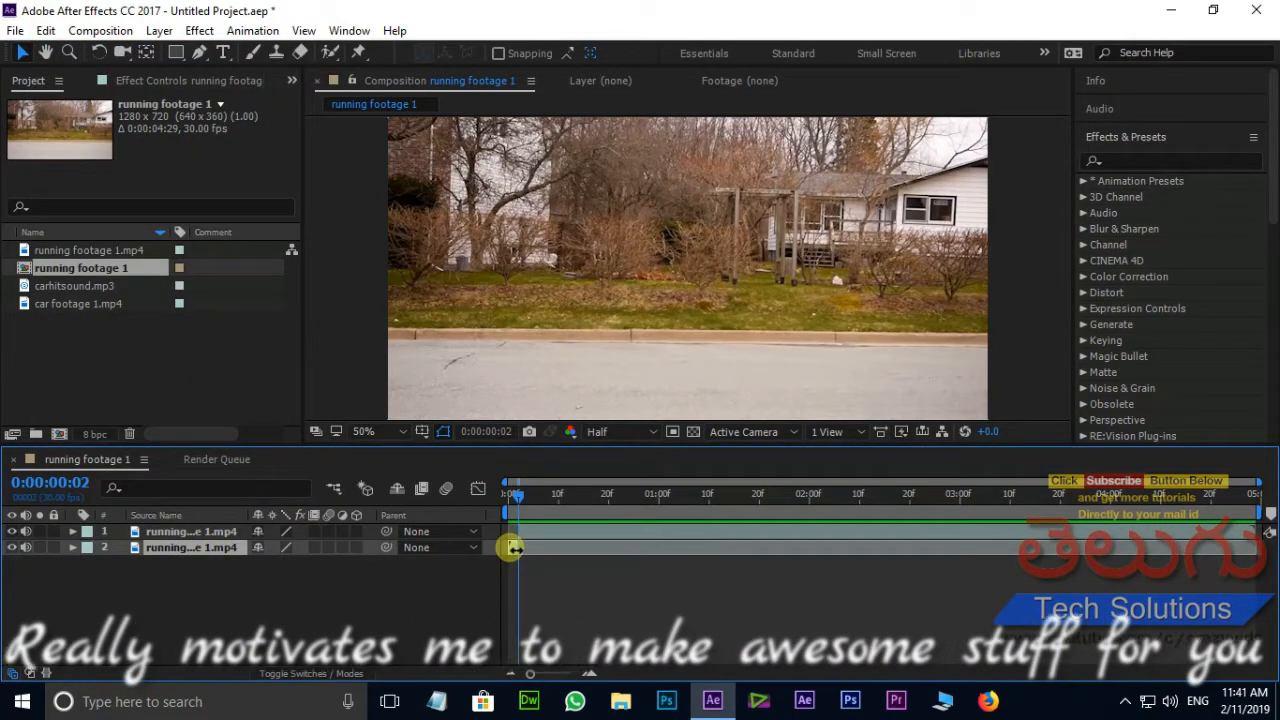
Apply Freeze Frame to the short opening part of the split running footage and extend it to the end of the composition
right_click(510, 547)
mouse_move(600, 173)
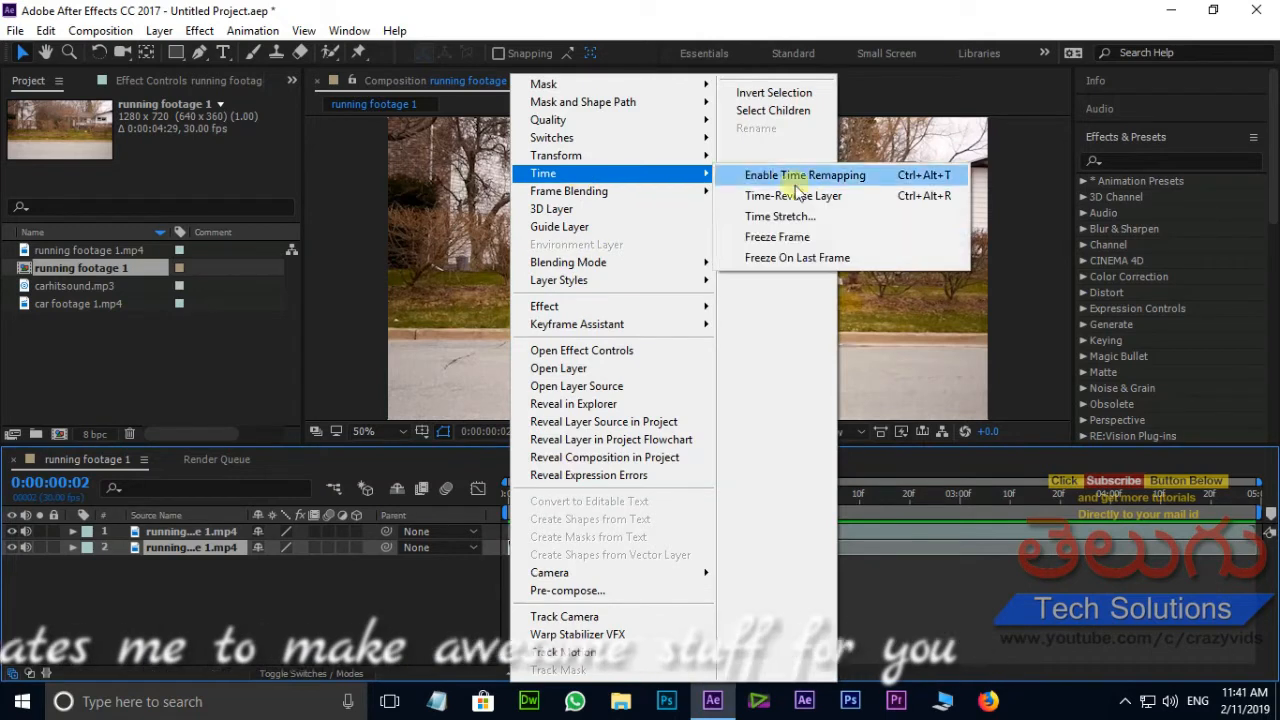
click(805, 238)
drag(517, 547, 1268, 533)
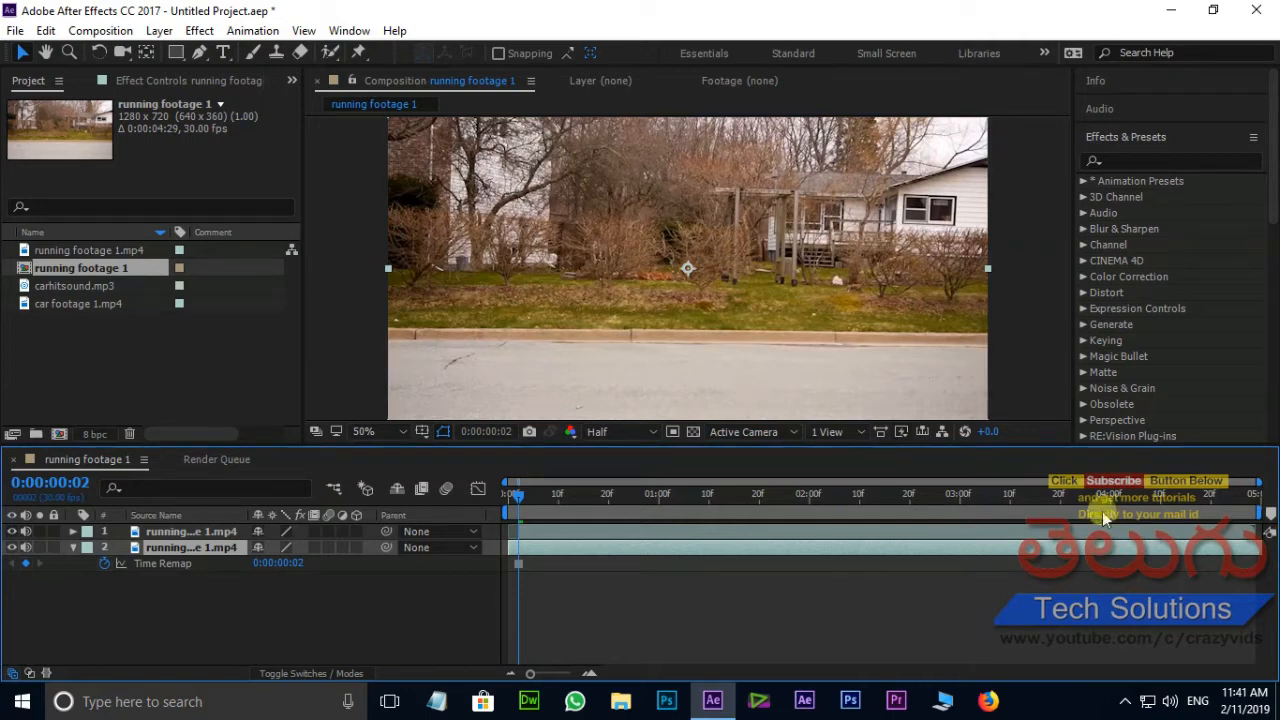
Set the composition duration to 0:00:08:29 and stretch the frozen background layer out to the new end
right_click(321, 621)
click(425, 472)
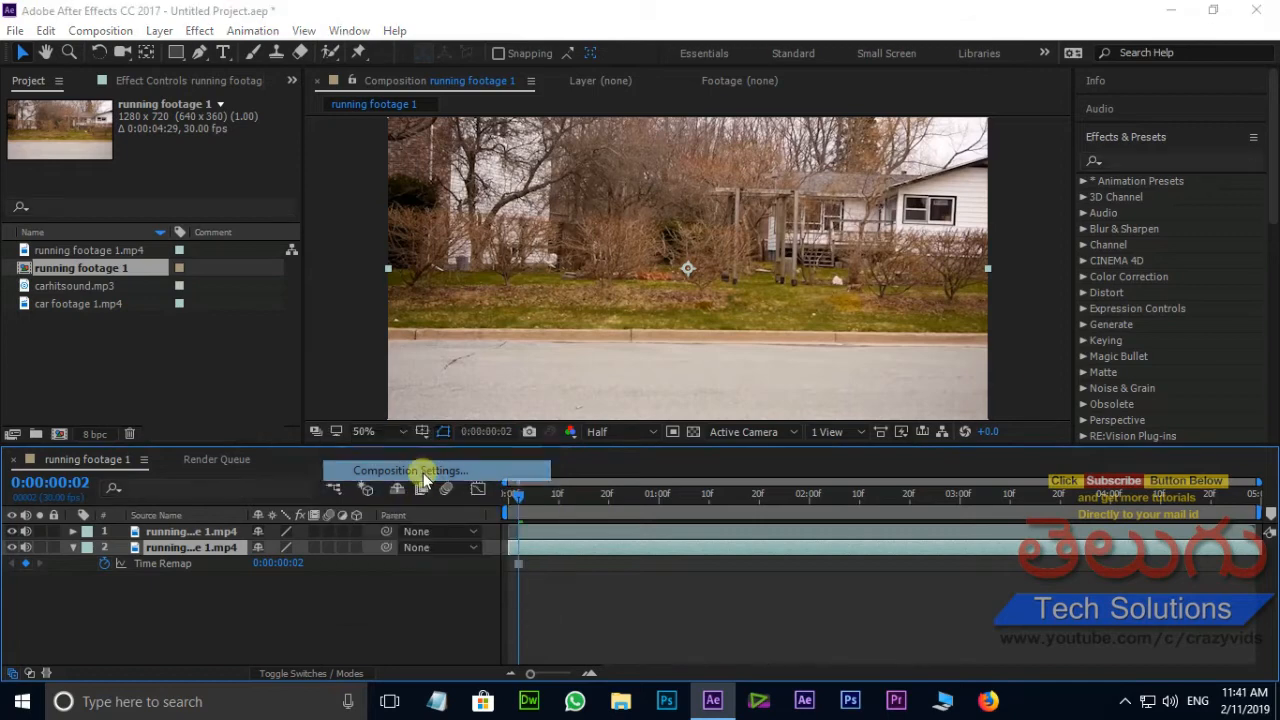
click(684, 448)
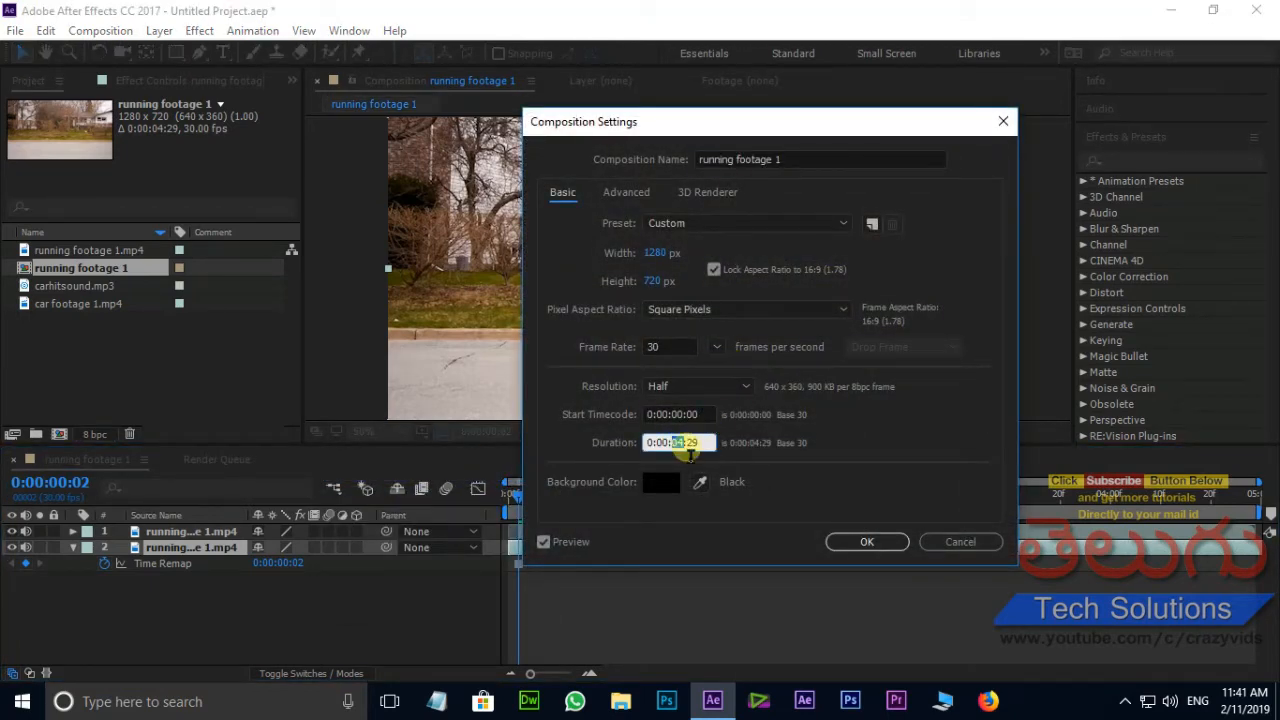
click(866, 541)
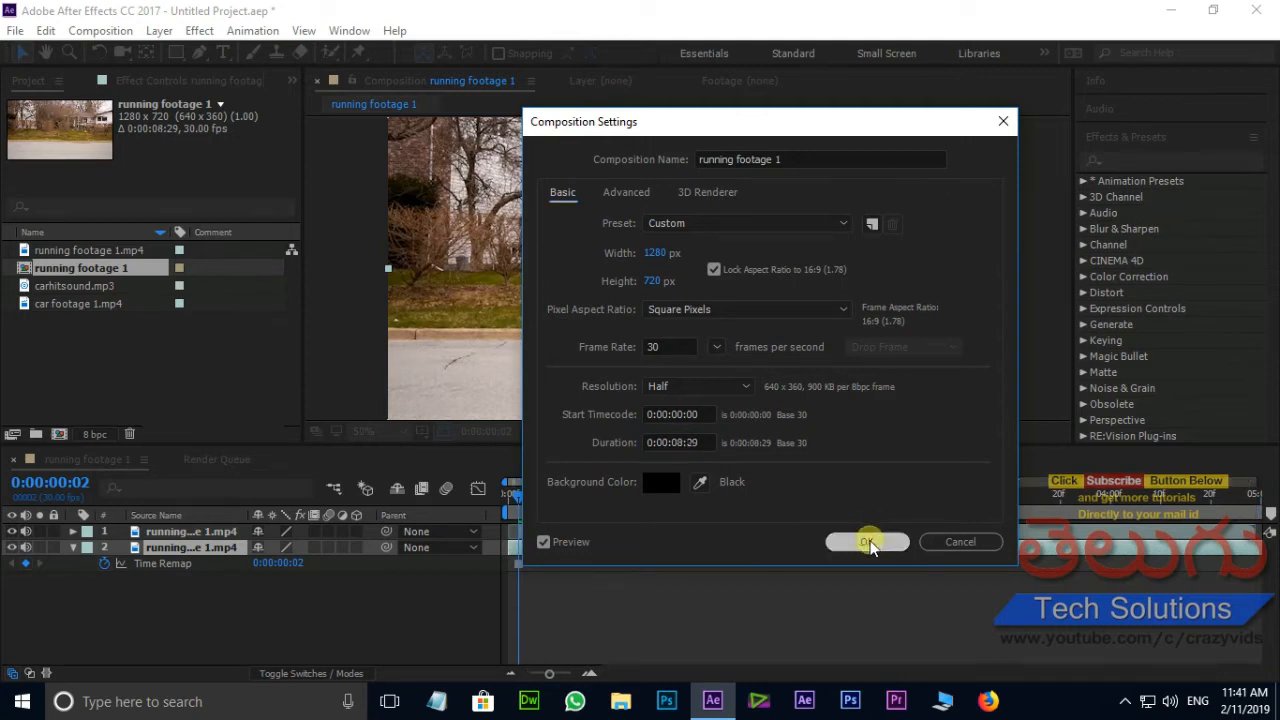
drag(553, 672, 493, 676)
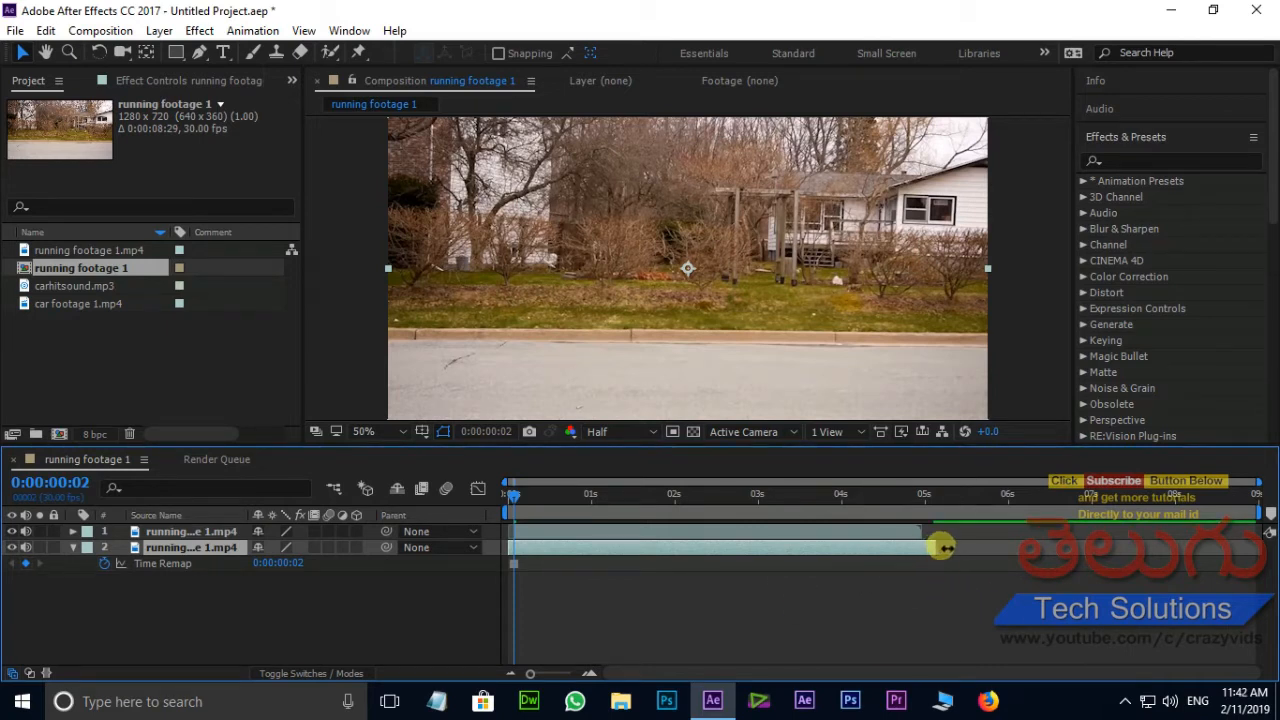
drag(940, 547, 1270, 537)
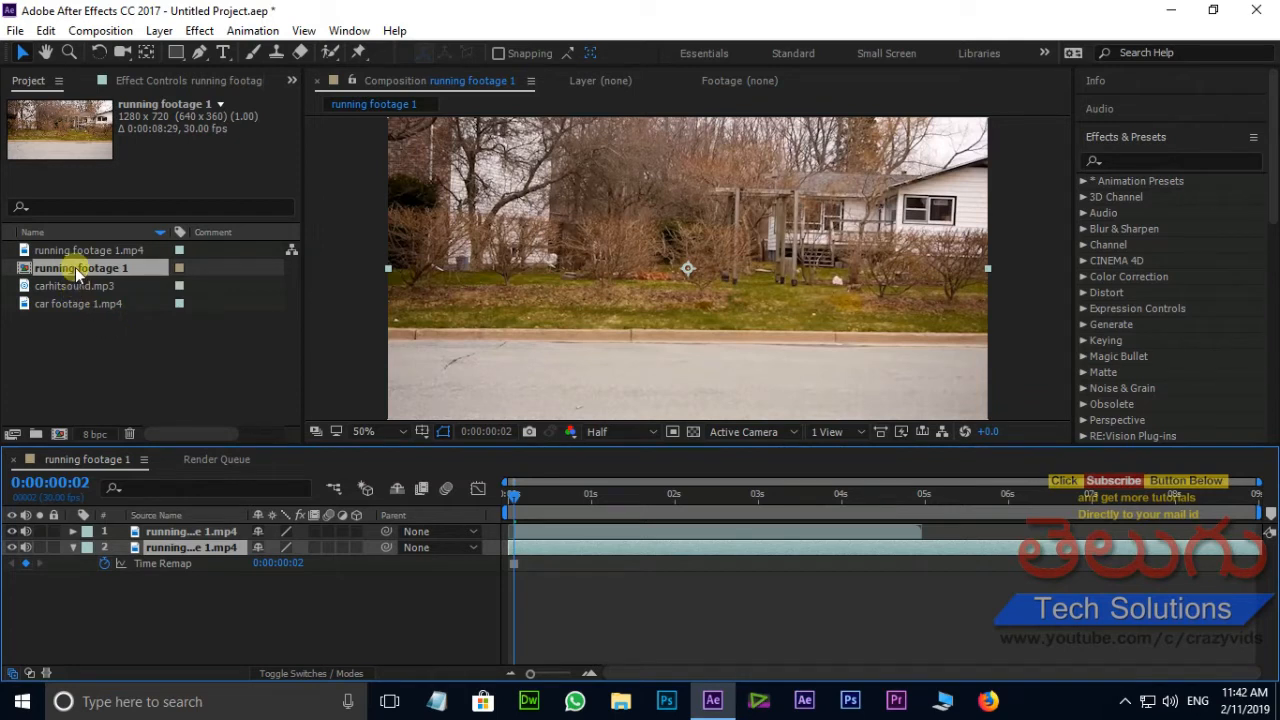
Add car footage 1.mp4 as the top layer of the composition and preview it in the enlarged viewer
click(86, 300)
drag(97, 306, 224, 537)
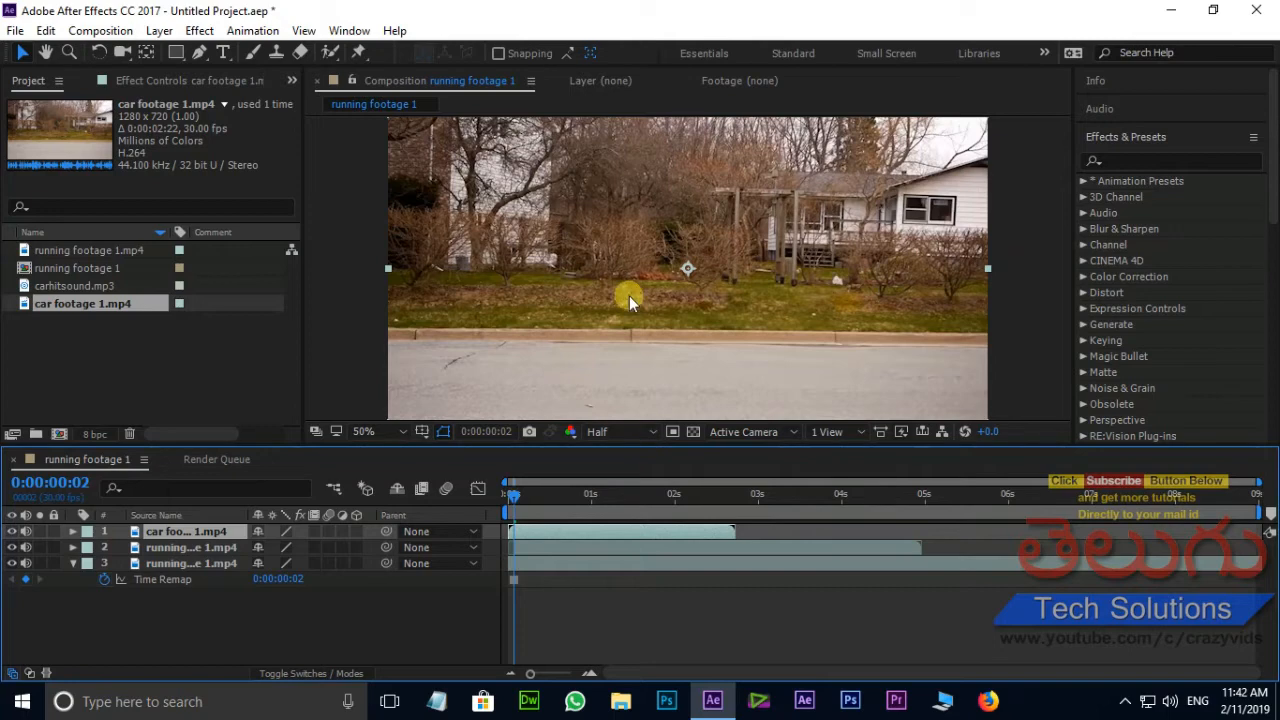
key(grave)
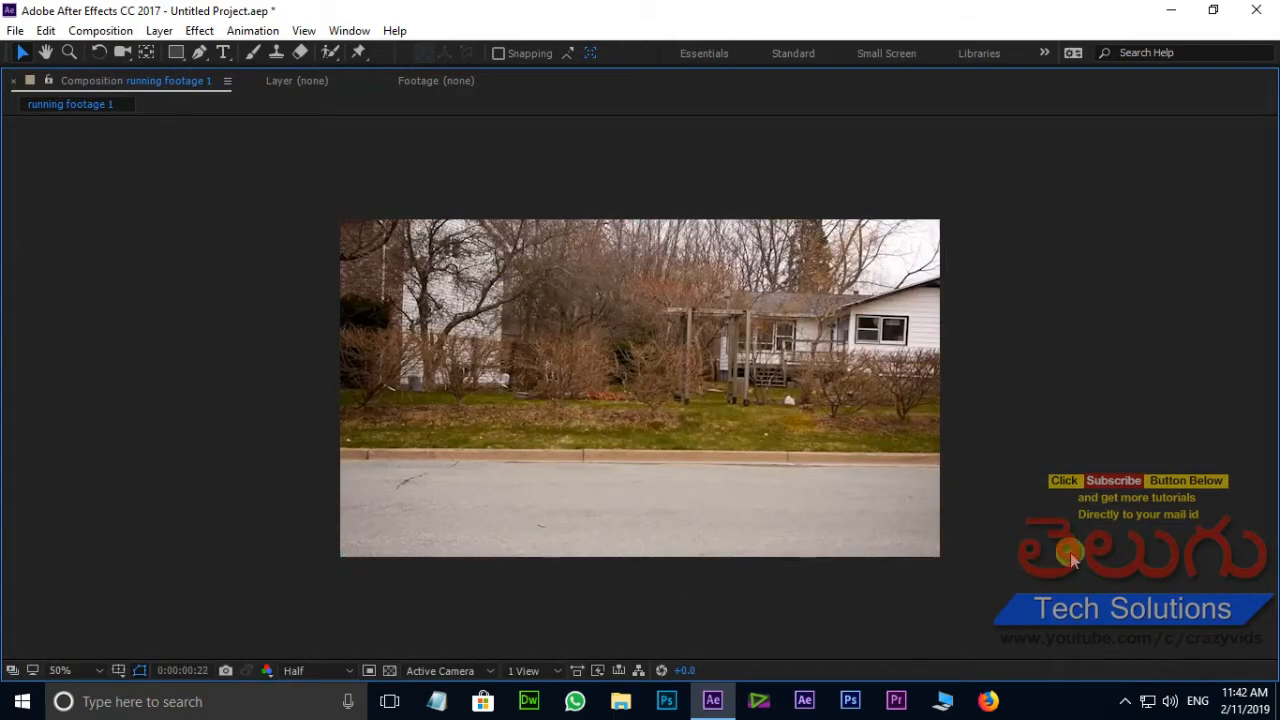
key(space)
key(grave)
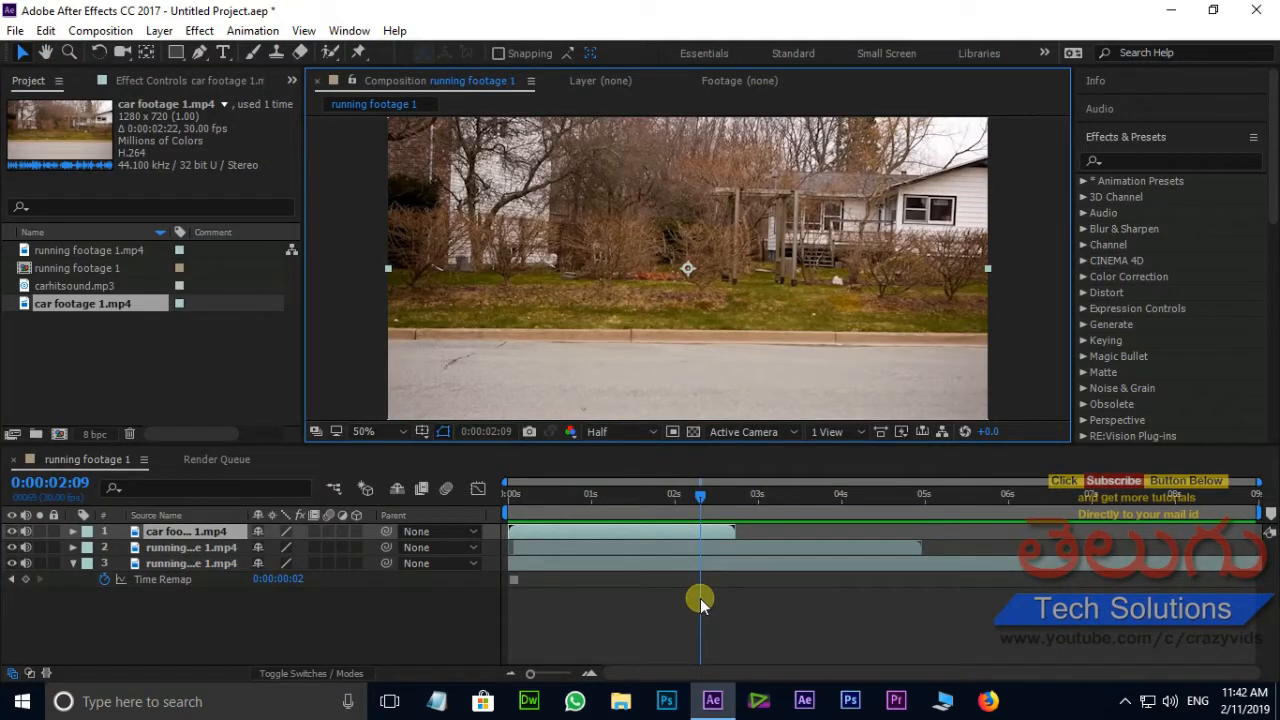
Set the car footage layer's opacity to 41% and shift it to start at about 3.5 seconds, checking the timing in playback
click(571, 535)
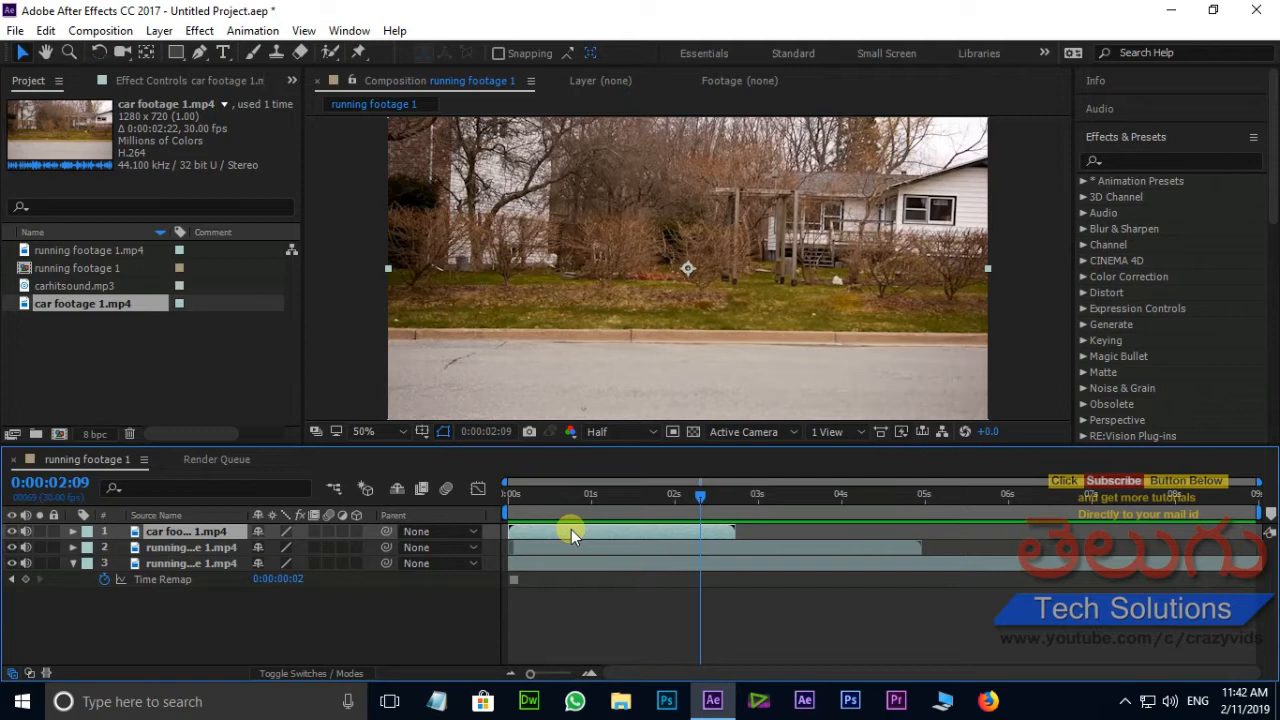
key(t)
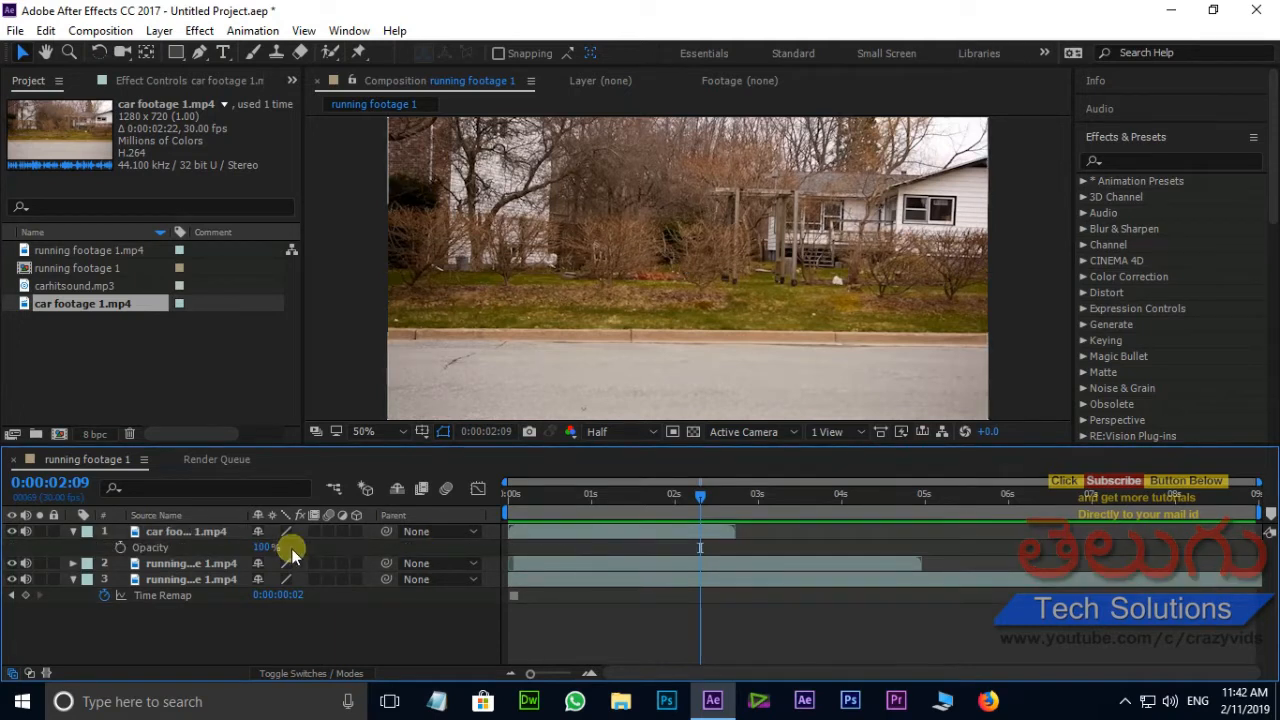
drag(265, 553, 300, 551)
drag(557, 528, 920, 482)
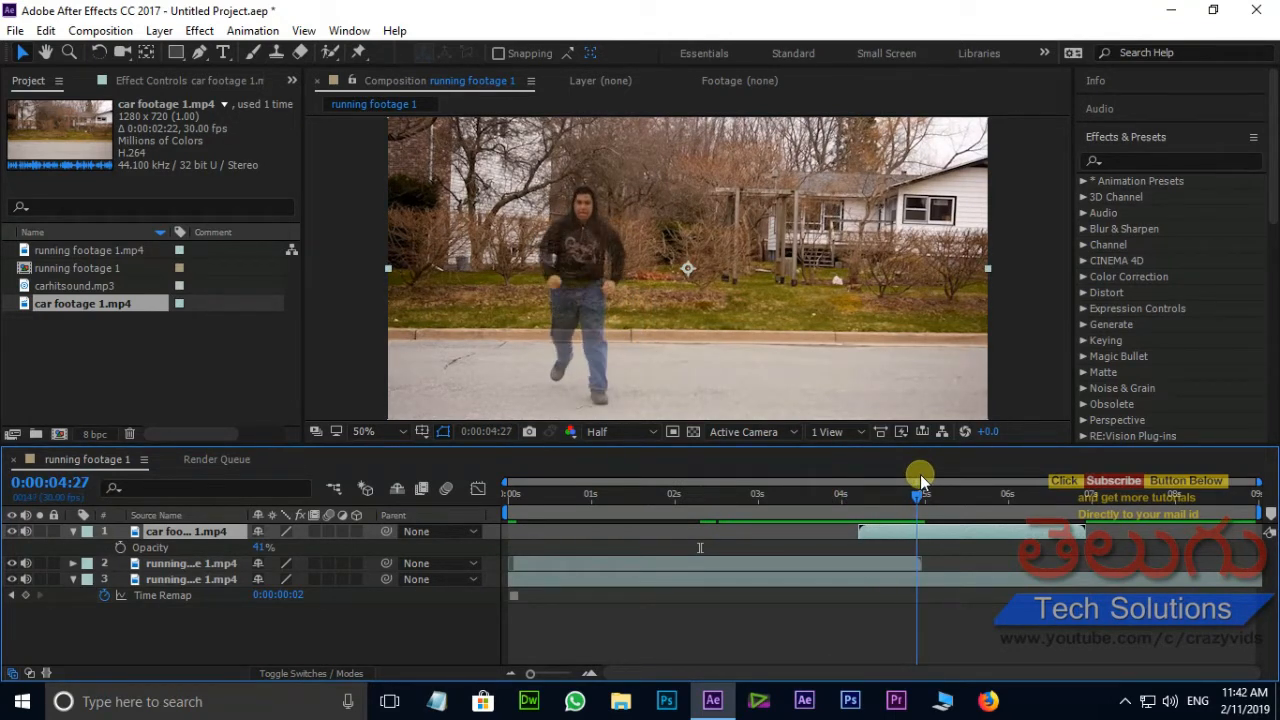
drag(1005, 540, 978, 540)
drag(917, 496, 480, 500)
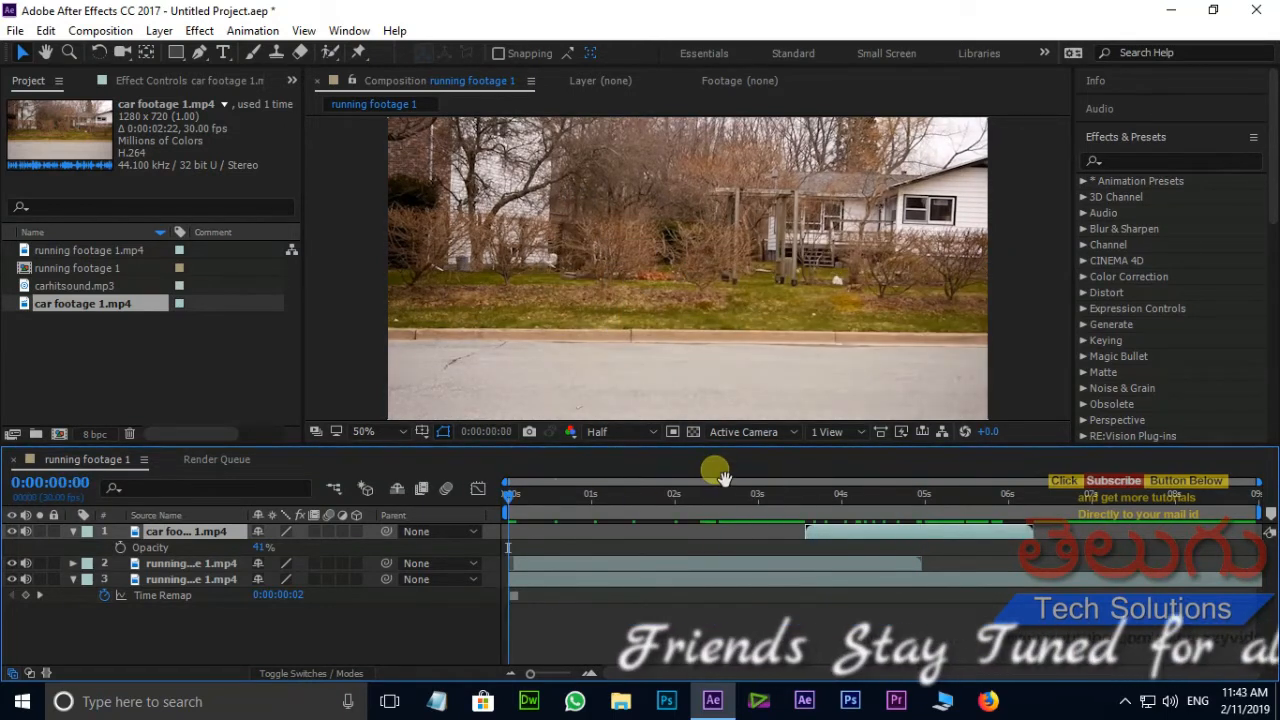
key(space)
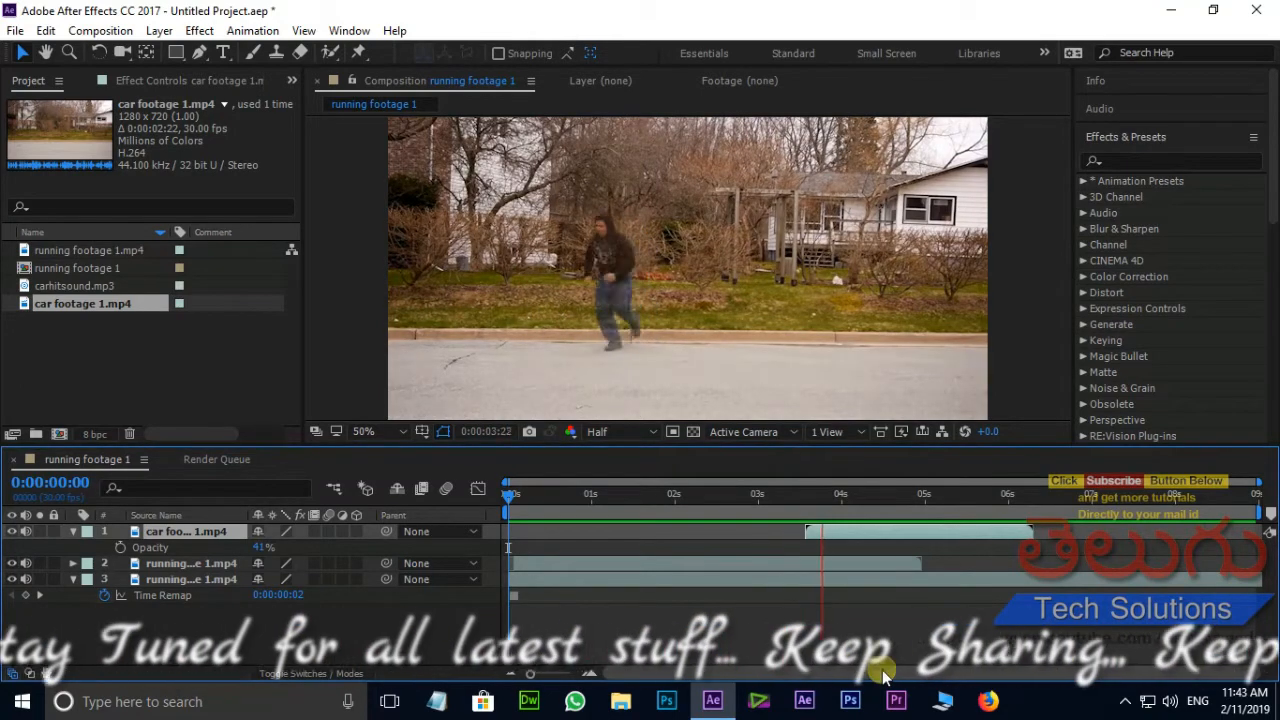
key(space)
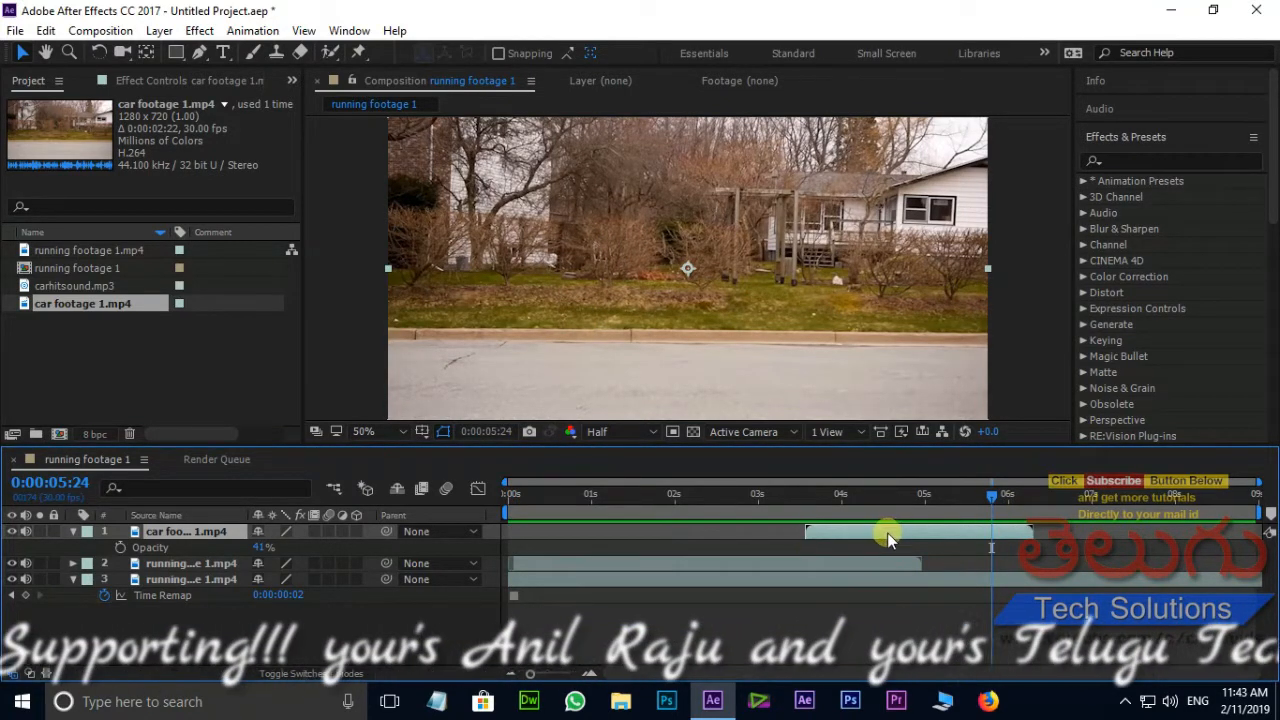
Restore the car footage layer's opacity to 100%, and use Split Layer at 0:00:04:21 to remove the part before the car enters
drag(260, 548, 390, 553)
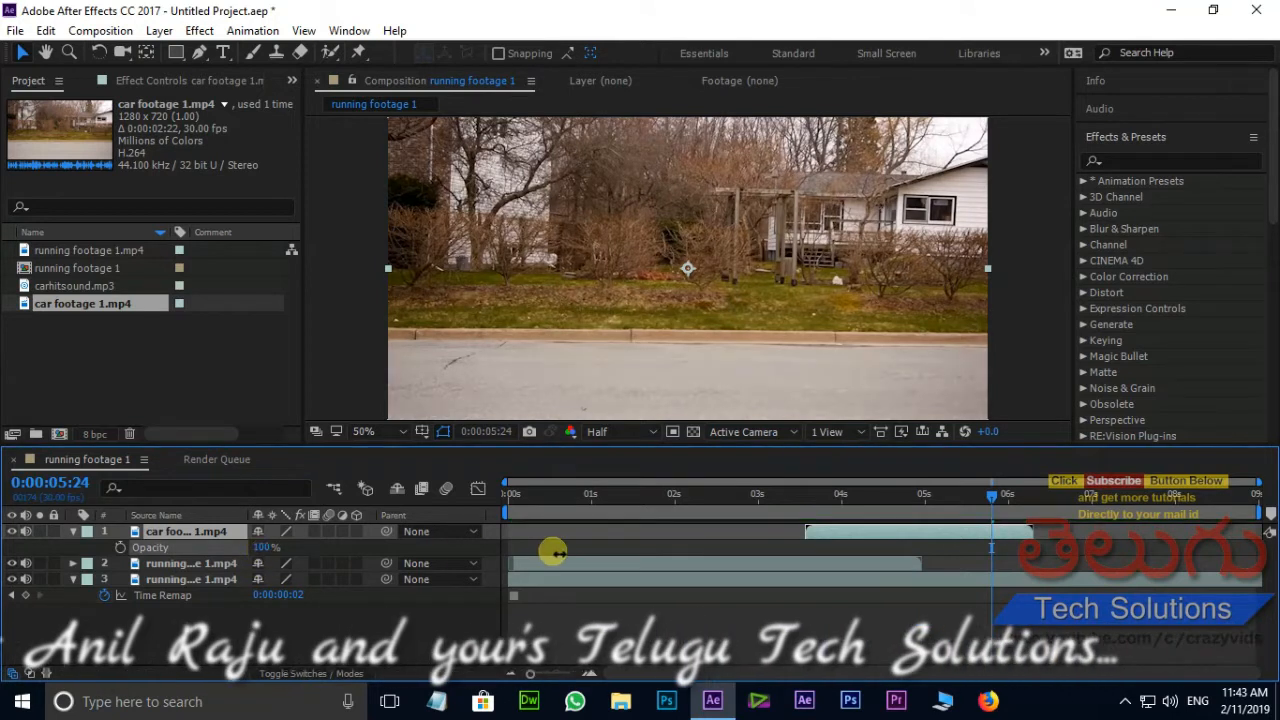
click(902, 490)
drag(902, 488, 900, 490)
click(930, 537)
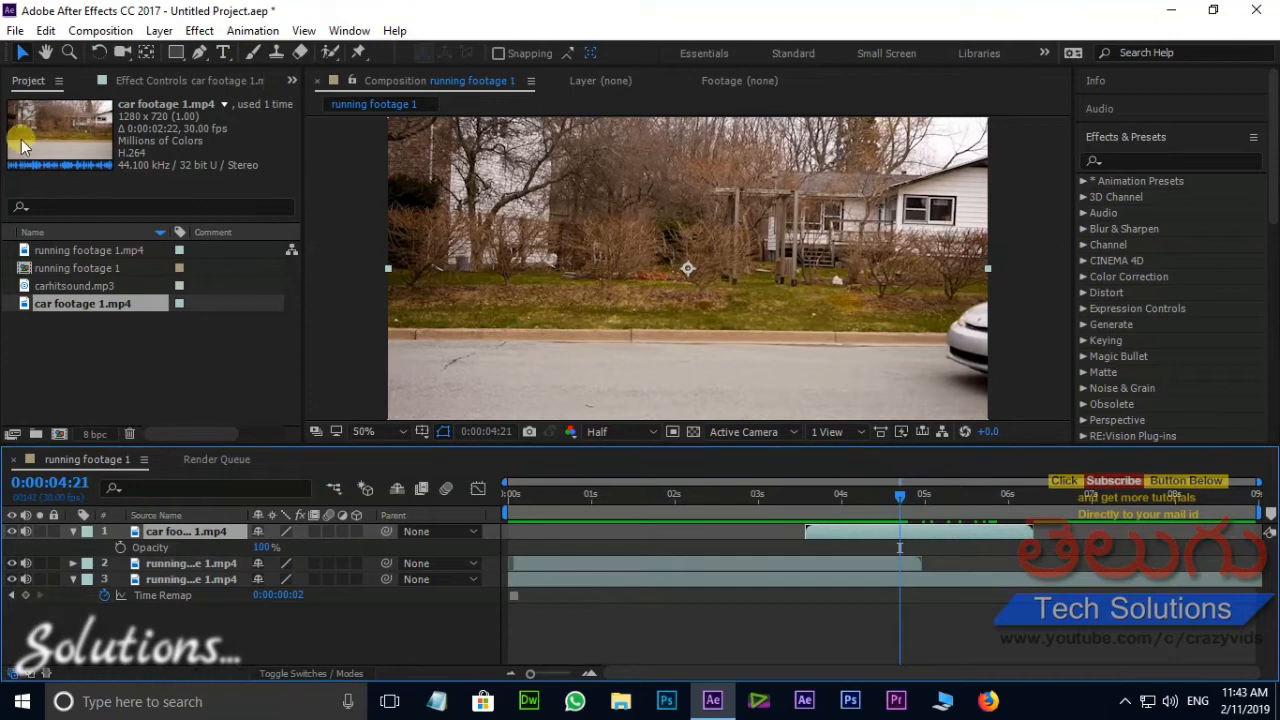
click(45, 30)
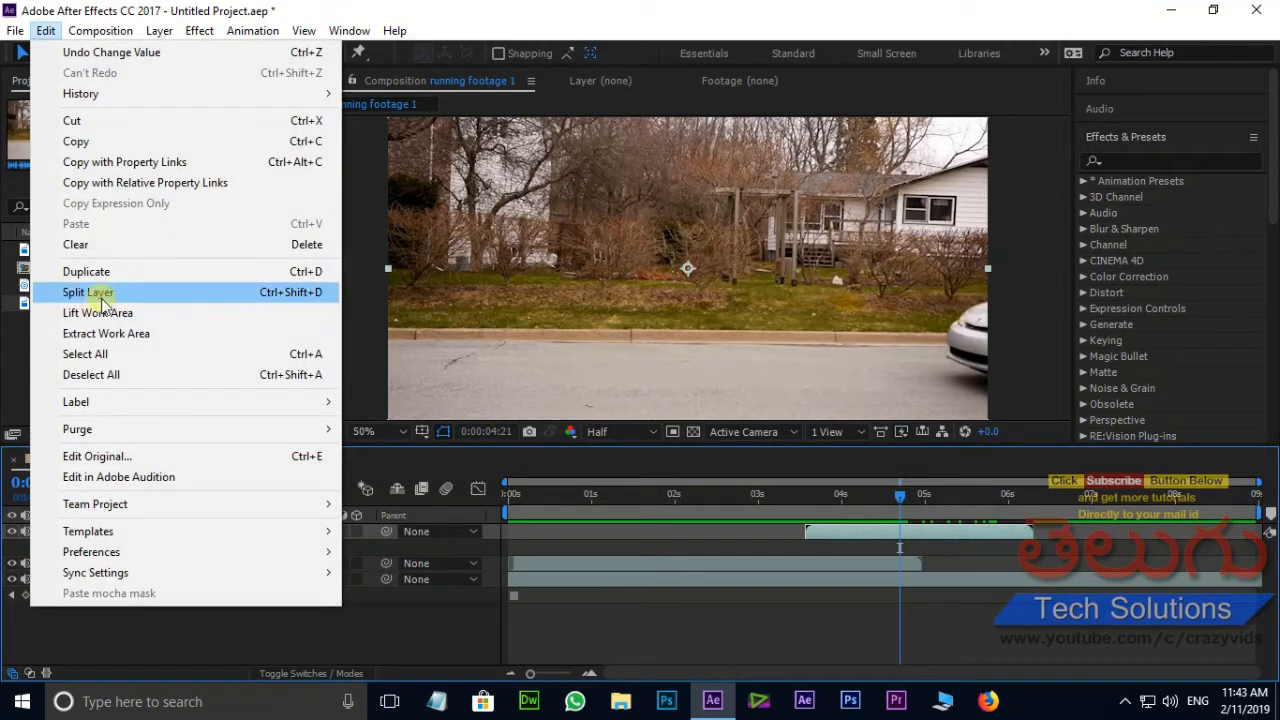
click(92, 292)
click(157, 549)
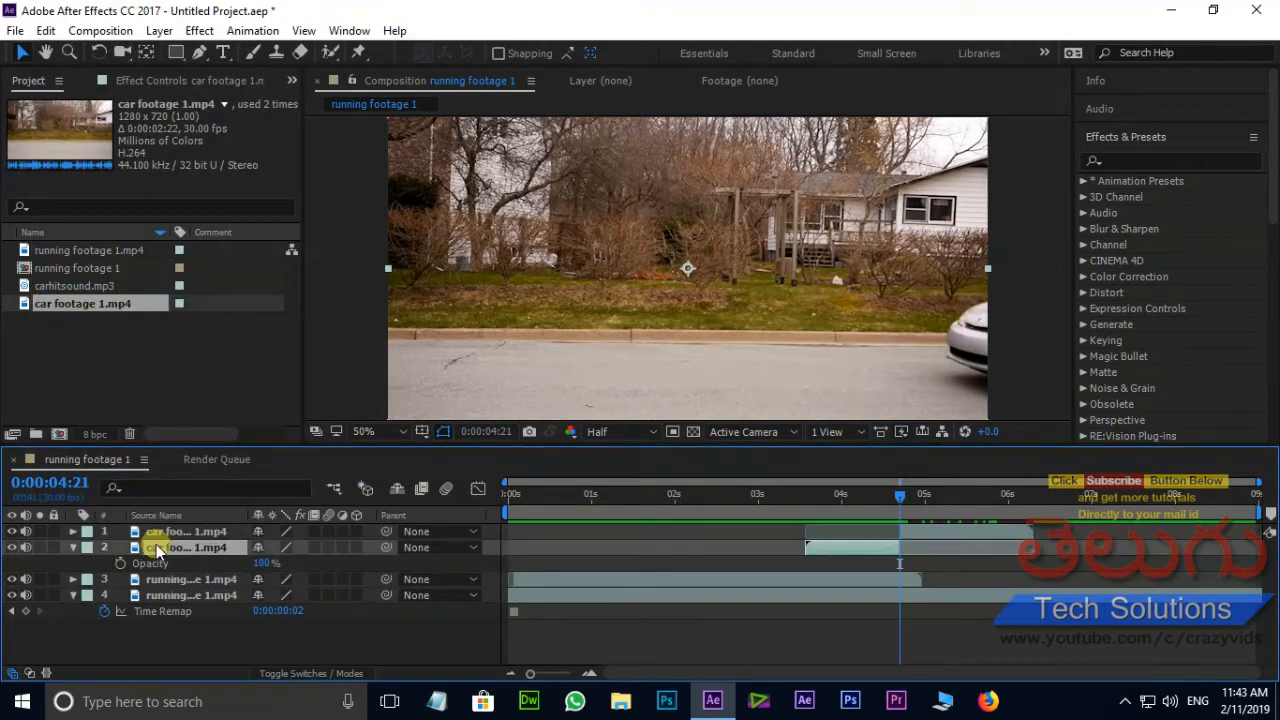
key(Delete)
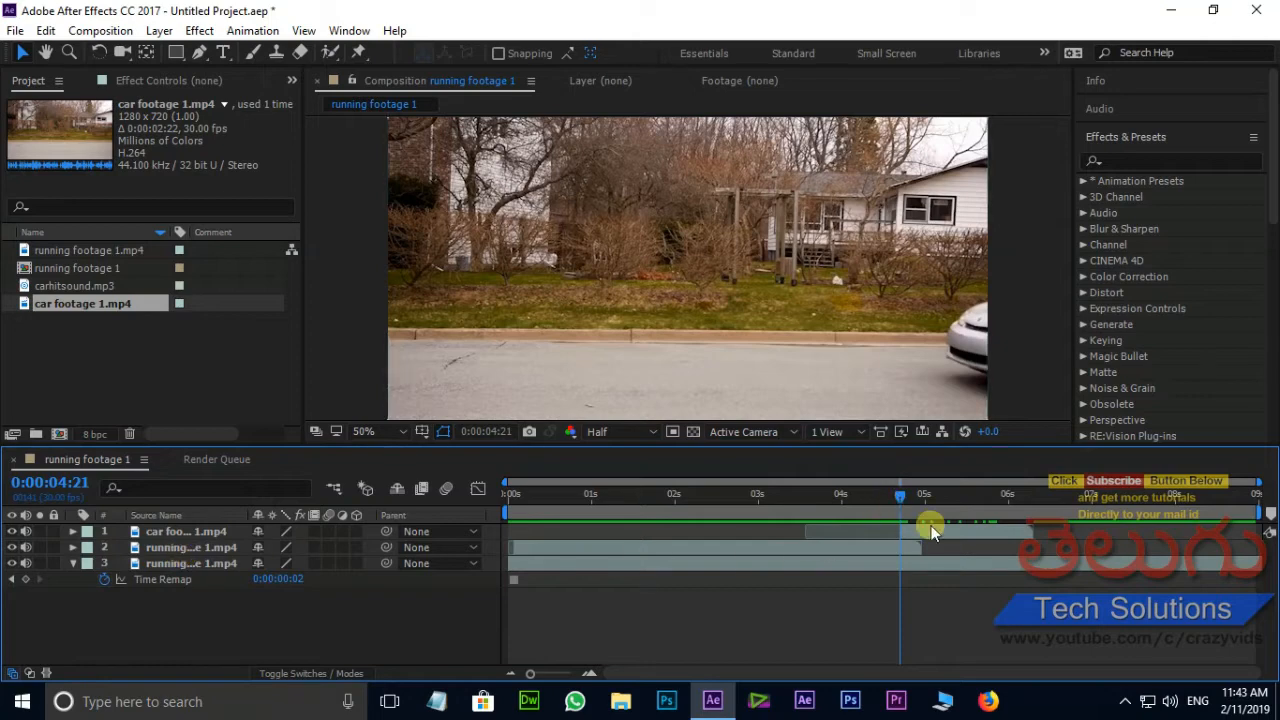
Open the car footage in its layer view and use the Roto Brush to select the car's front and the shadow beneath it at 0:00:04:21
scroll(937, 352, up, 2)
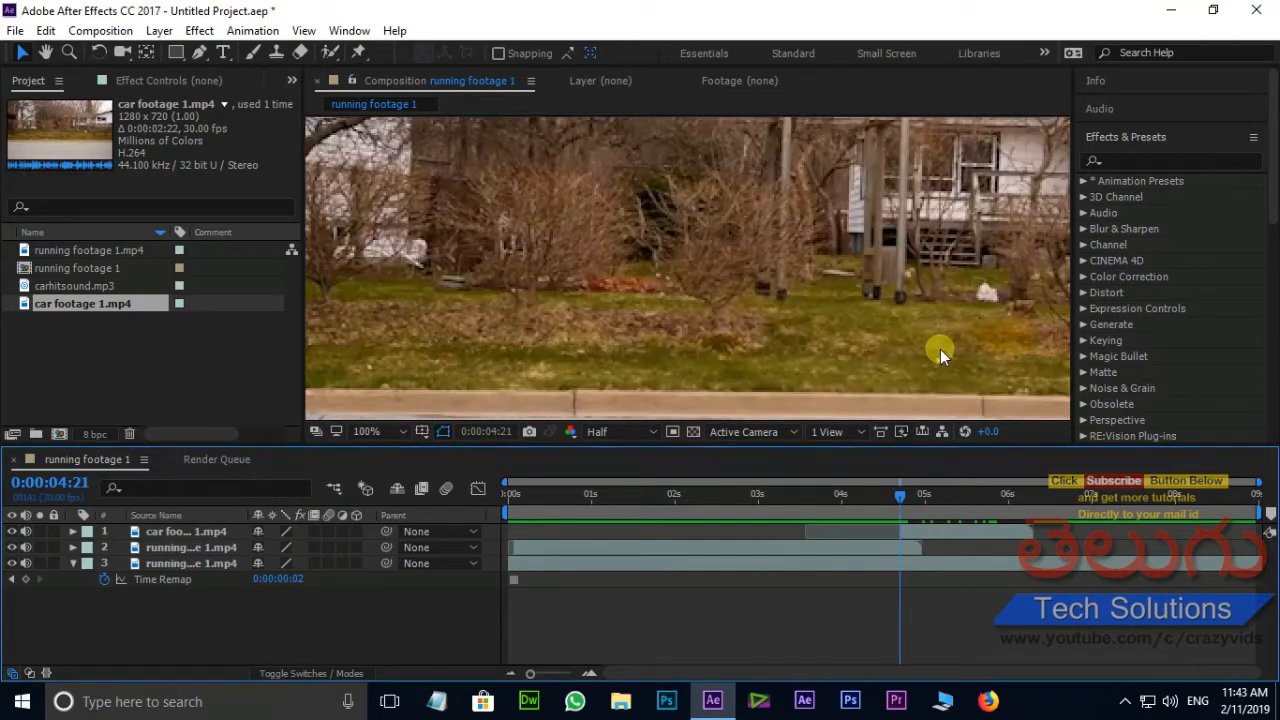
key(h)
drag(1029, 349, 640, 230)
key(v)
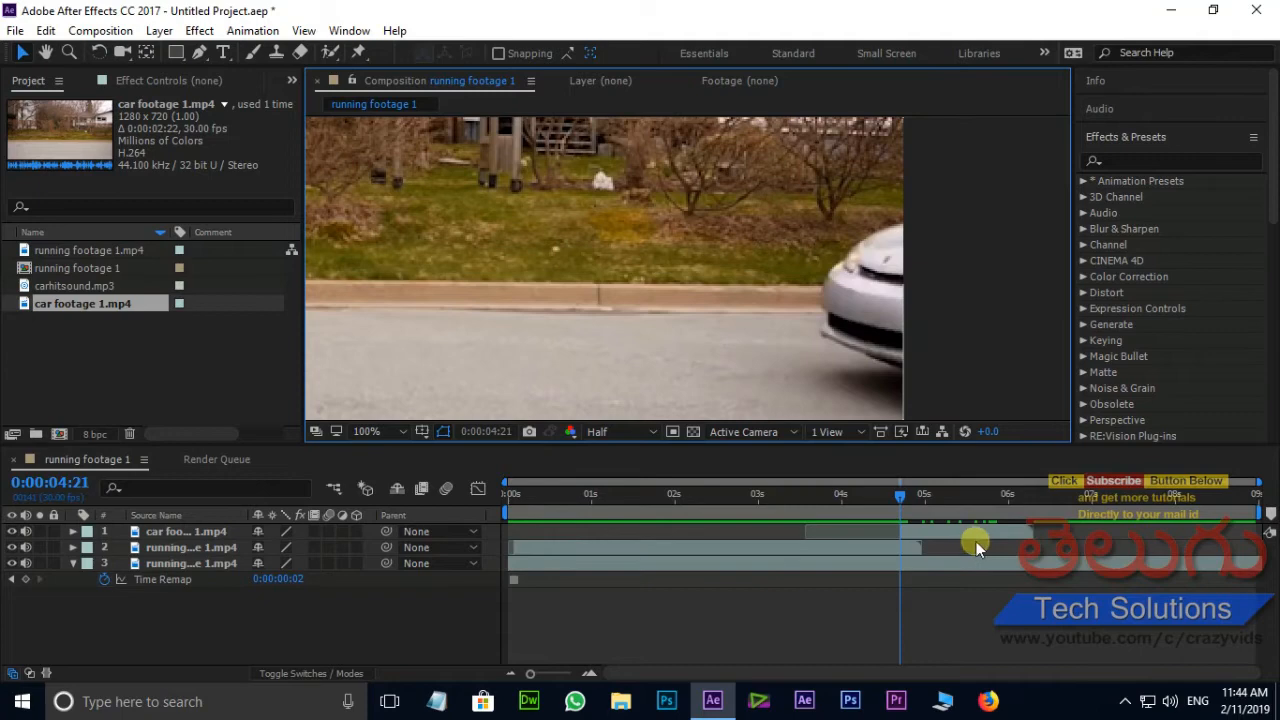
double_click(965, 531)
drag(970, 358, 340, 95)
click(331, 55)
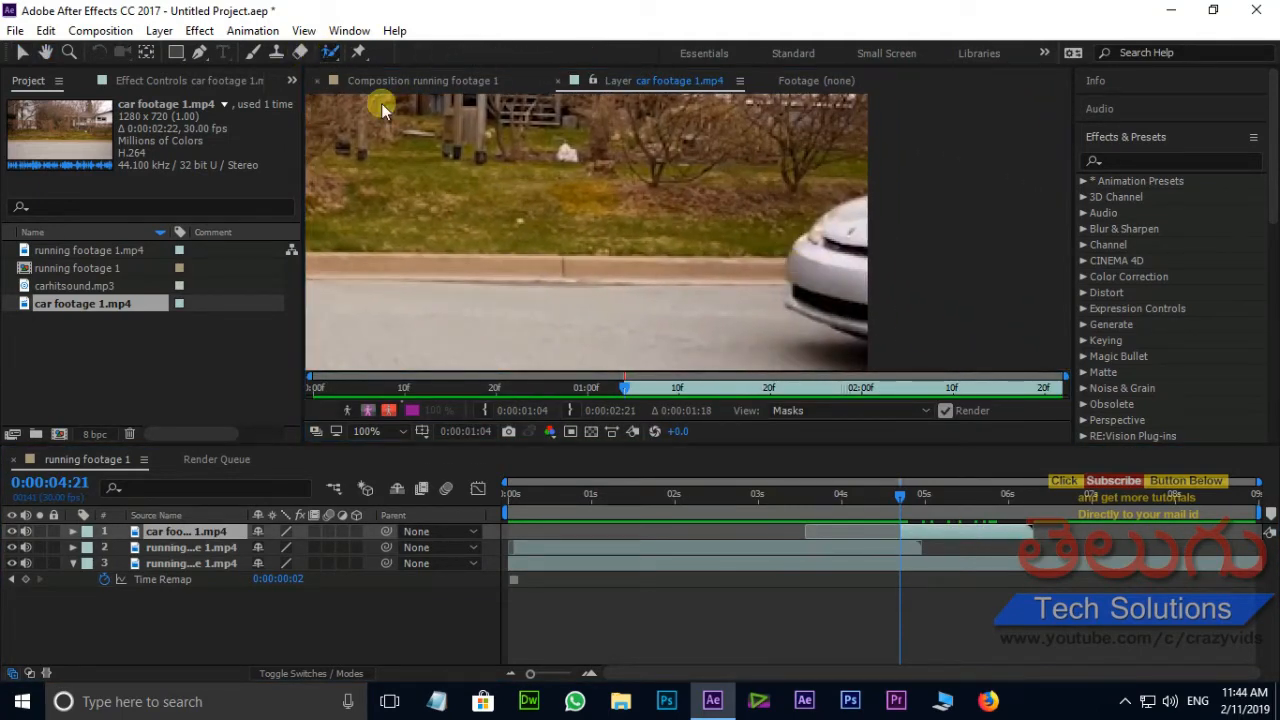
mouse_move(886, 290)
mouse_down()
mouse_move(857, 300)
mouse_move(905, 329)
mouse_move(911, 274)
mouse_up()
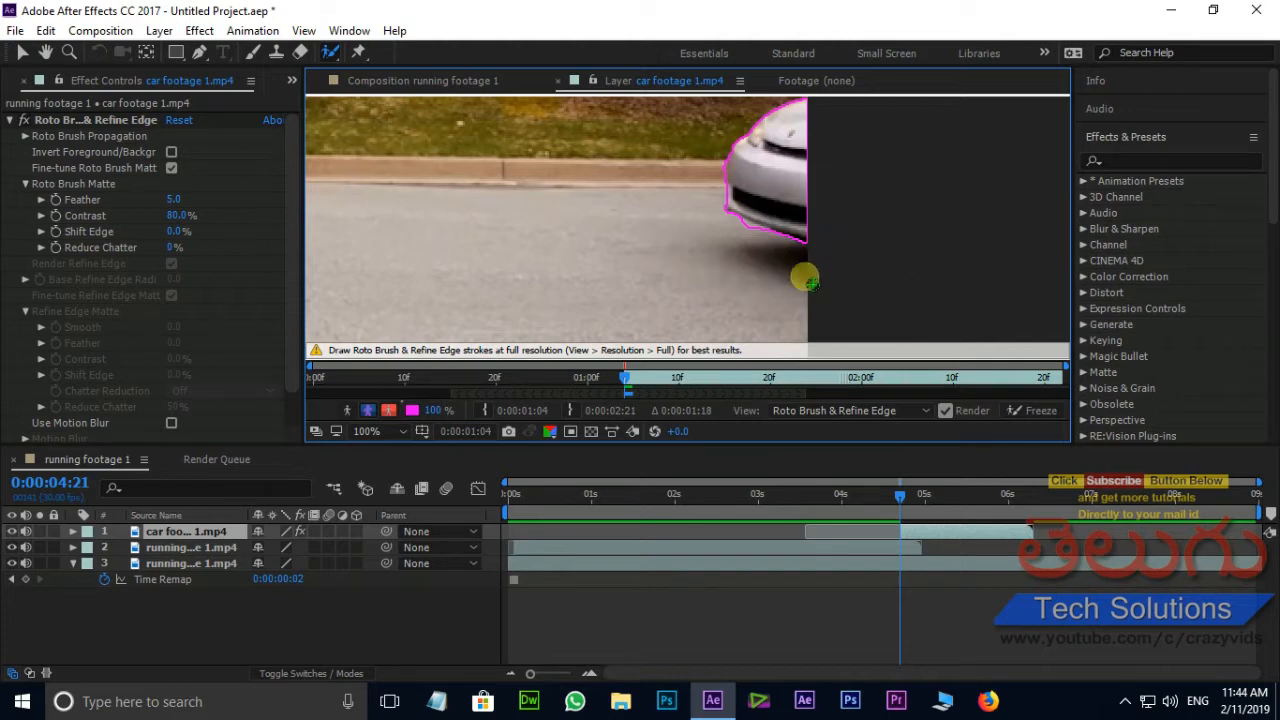
drag(812, 265, 810, 268)
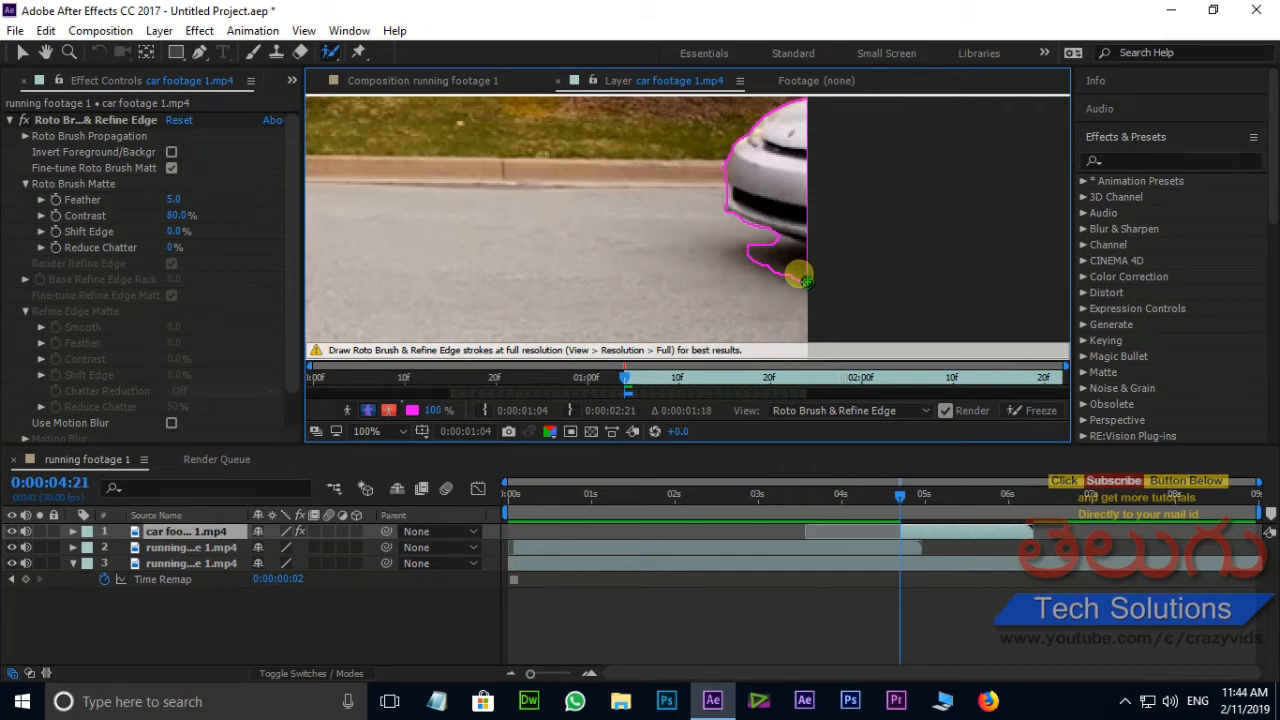
Advance the car footage to 0:00:04:22 and add a Roto Brush foreground stroke over the shadow beneath the car's front
scroll(772, 259, up, 1)
scroll(774, 261, down, 1)
key(space)
drag(779, 187, 788, 228)
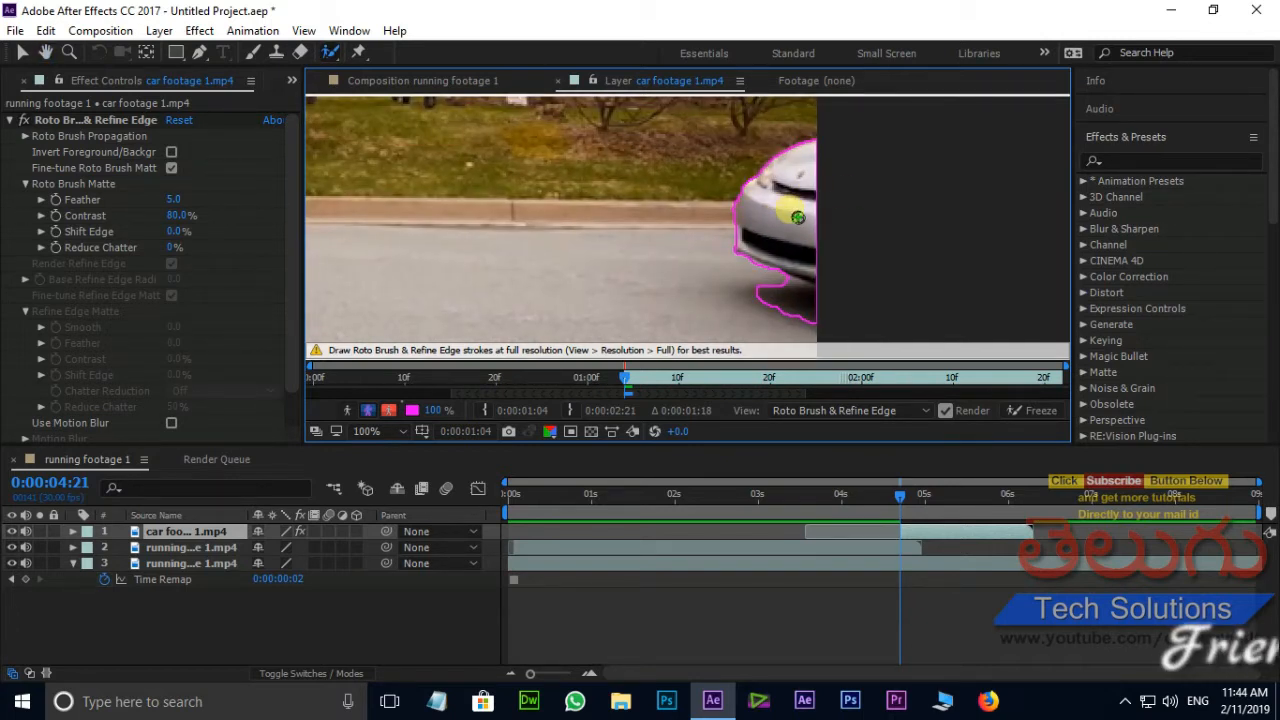
key(Page_Down)
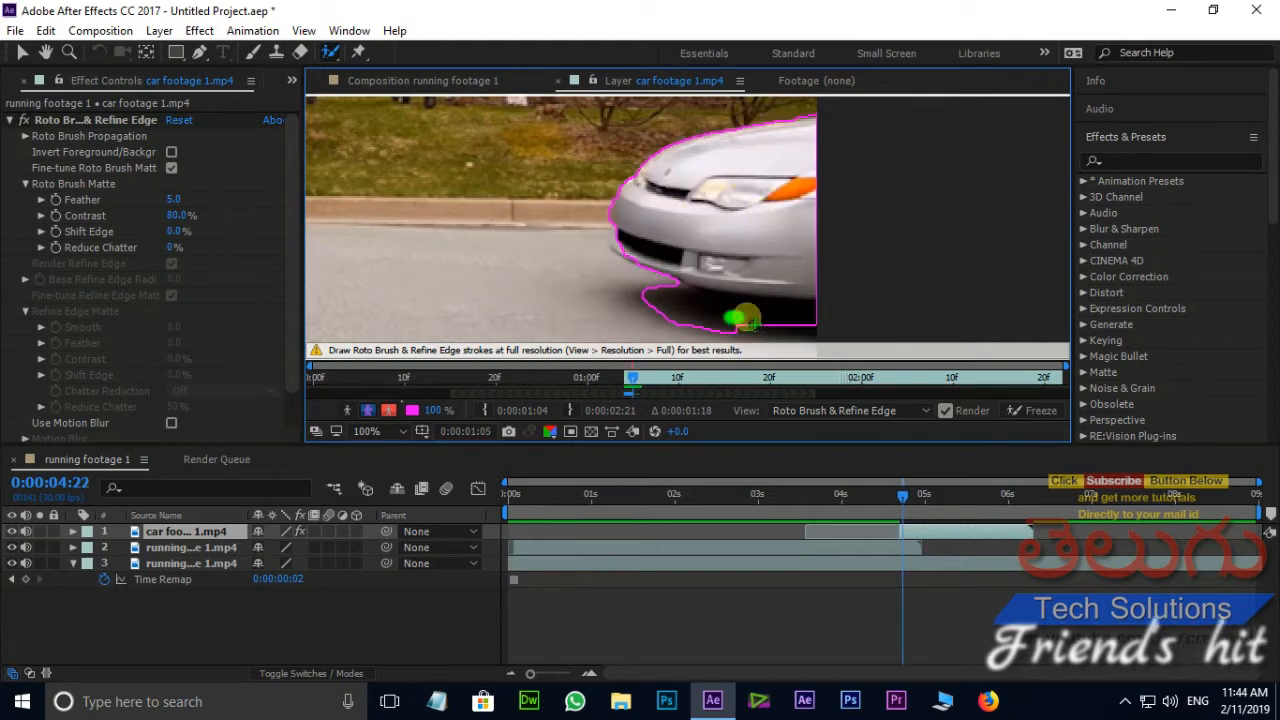
scroll(646, 265, down, 1)
Advance the Roto Brush selection frame by frame from 0:00:04:23 to 0:00:04:26 and correct its edge beneath the car
key(Page_Down)
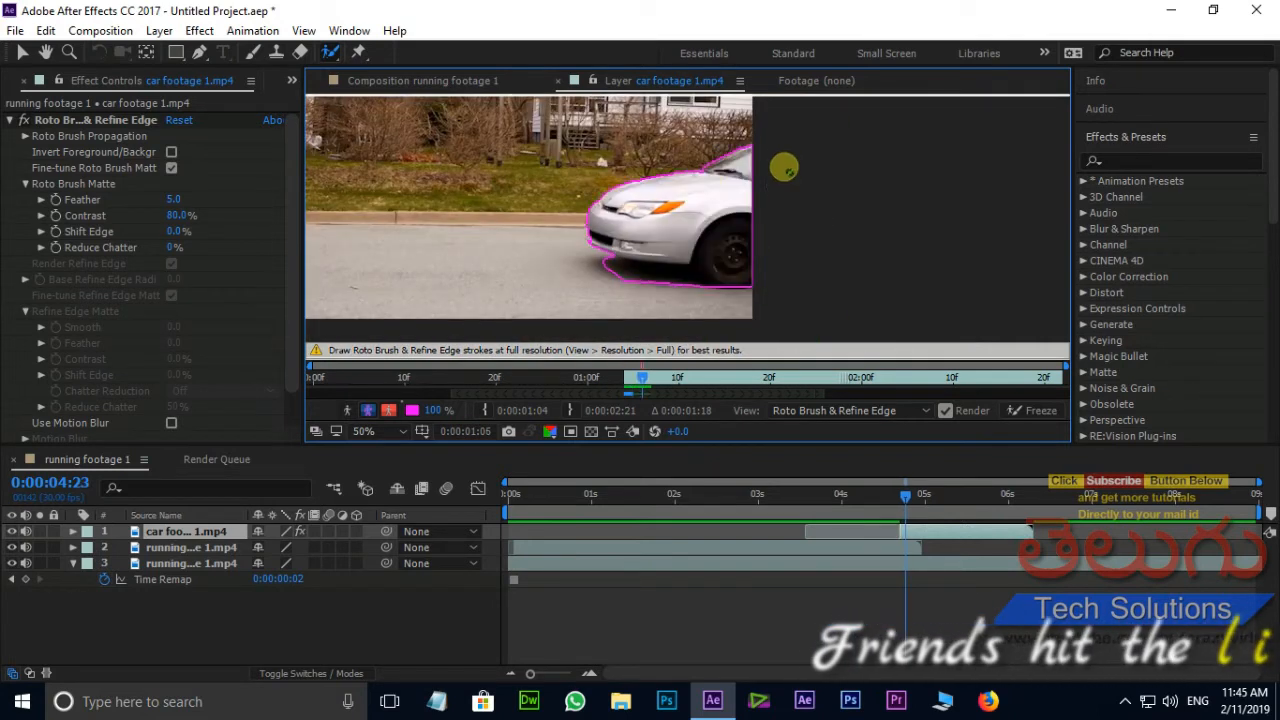
key(Page_Down)
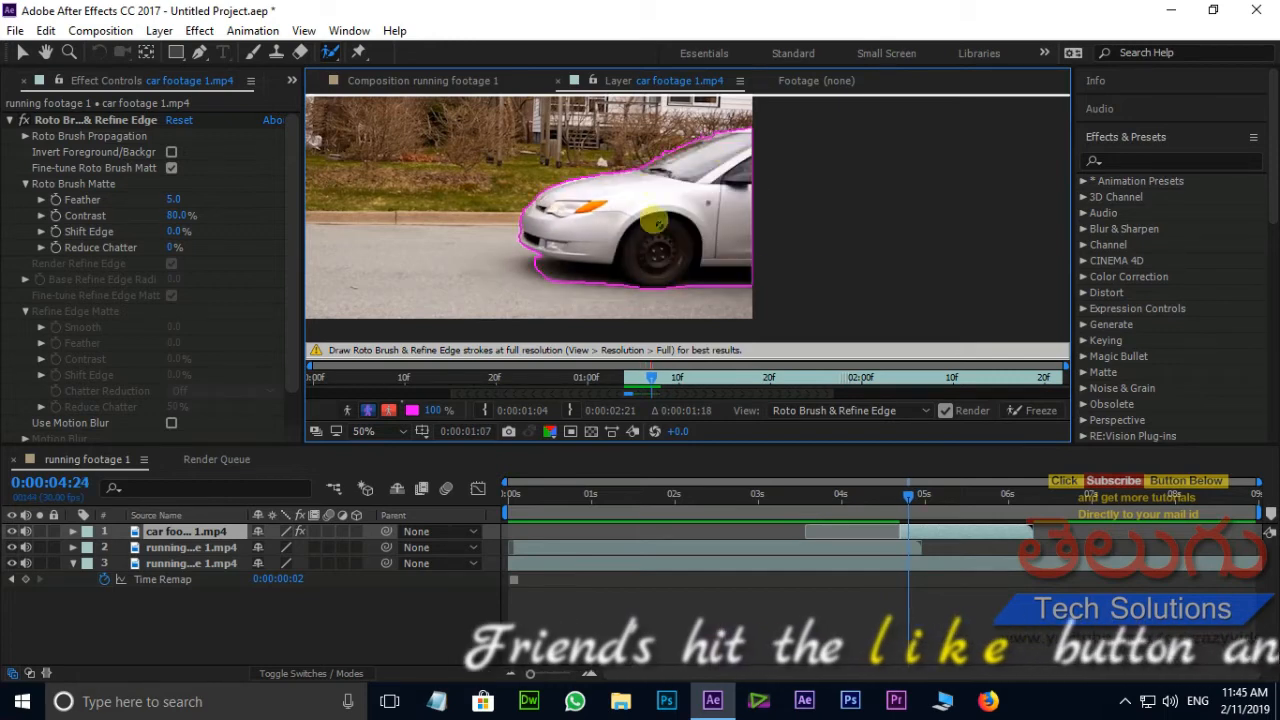
scroll(626, 266, up, 2)
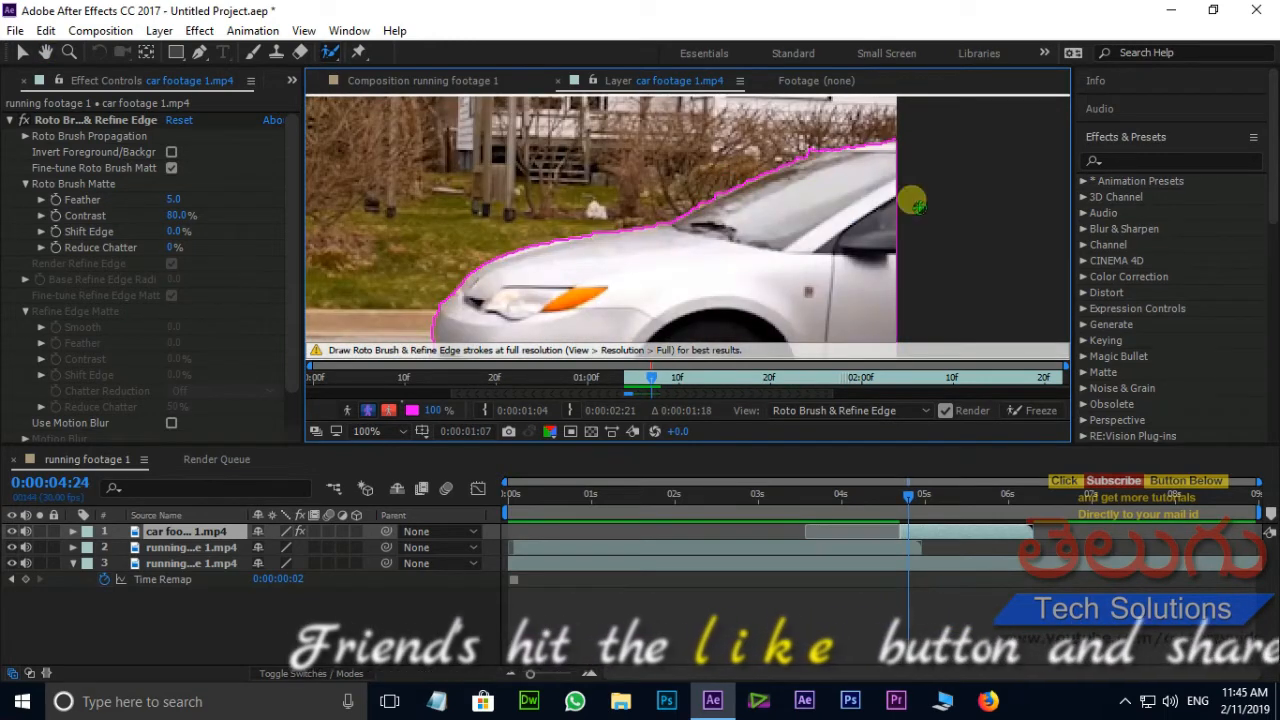
scroll(686, 277, down, 1)
key(Page_Down)
key(Page_Down)
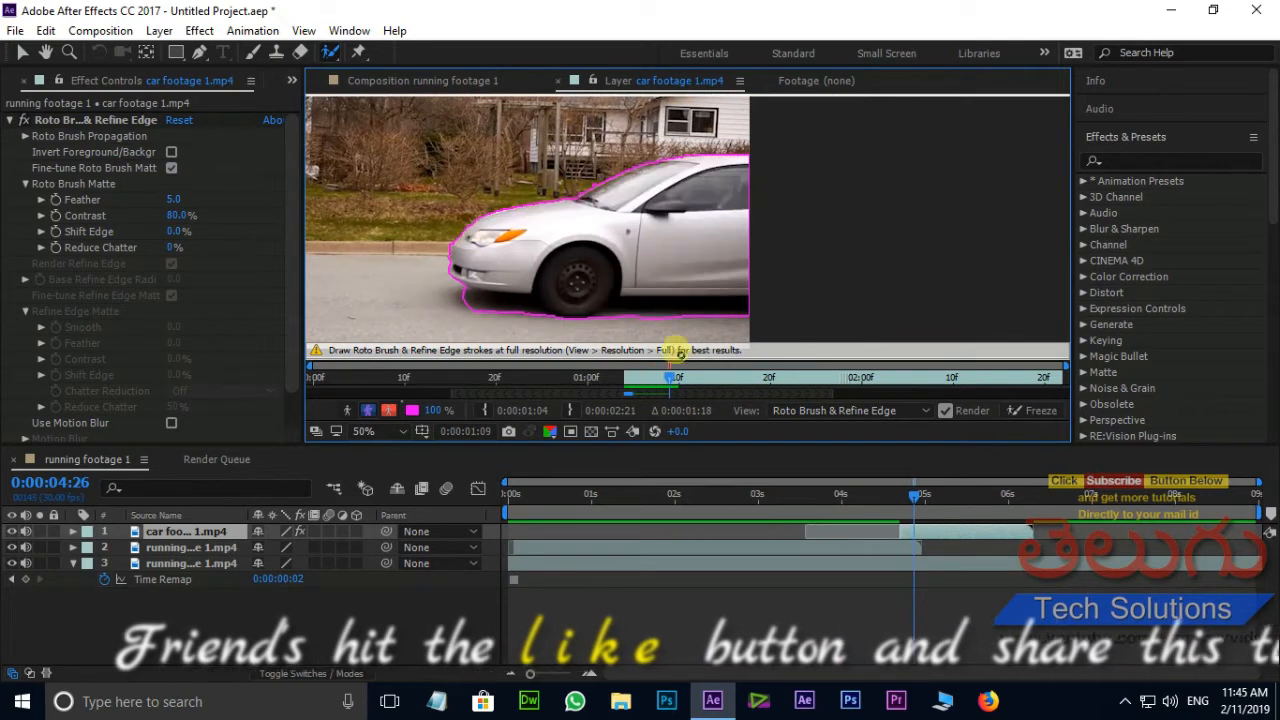
drag(652, 319, 832, 372)
Refine the car's Roto Brush selection at 0:00:04:27 and 0:00:04:28, correcting the edges at the windshield, roof and underside
key(Page_Down)
mouse_move(548, 175)
mouse_down()
mouse_move(510, 187)
mouse_move(551, 198)
mouse_move(520, 187)
mouse_move(532, 185)
mouse_up()
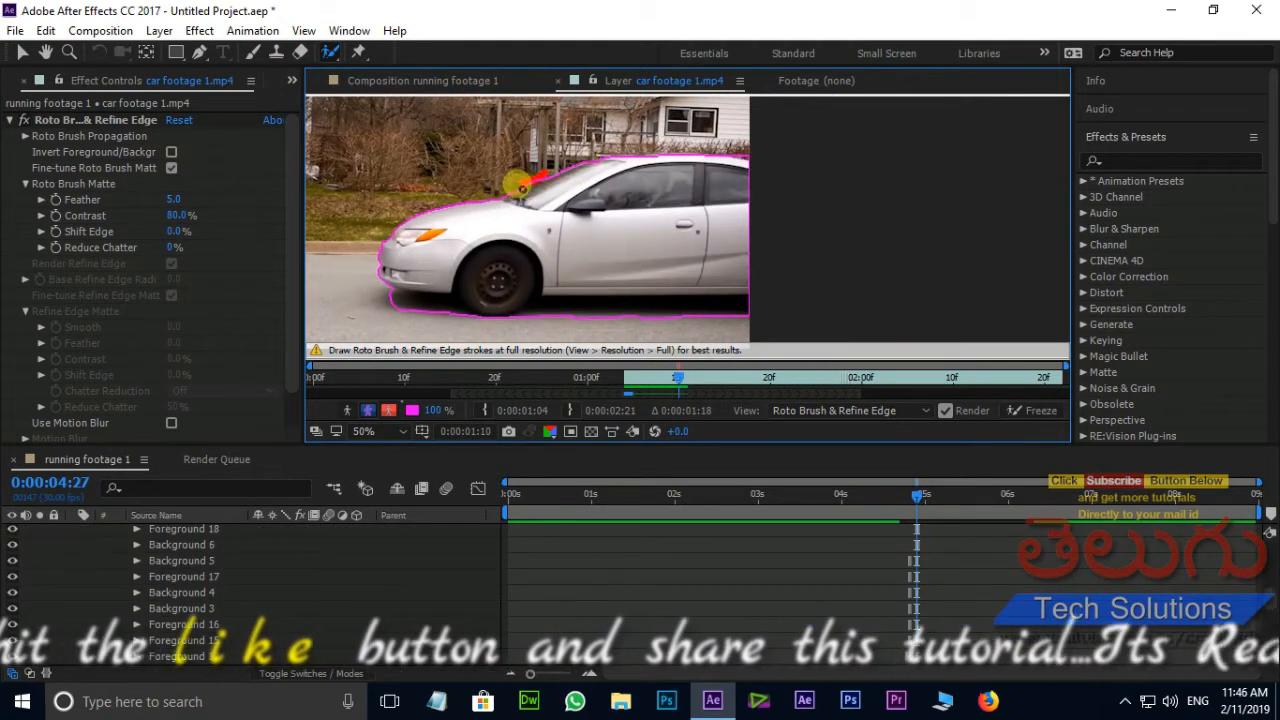
key(Page_Down)
drag(713, 316, 754, 317)
drag(516, 250, 646, 250)
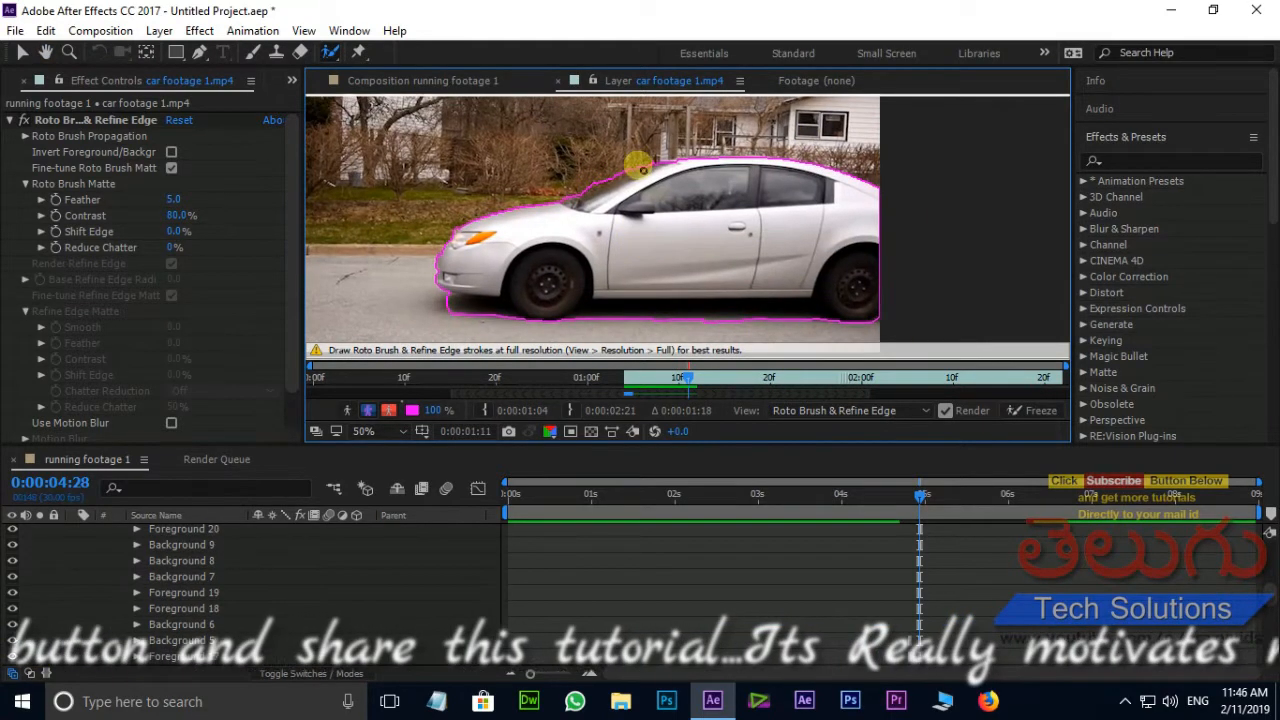
drag(690, 170, 714, 186)
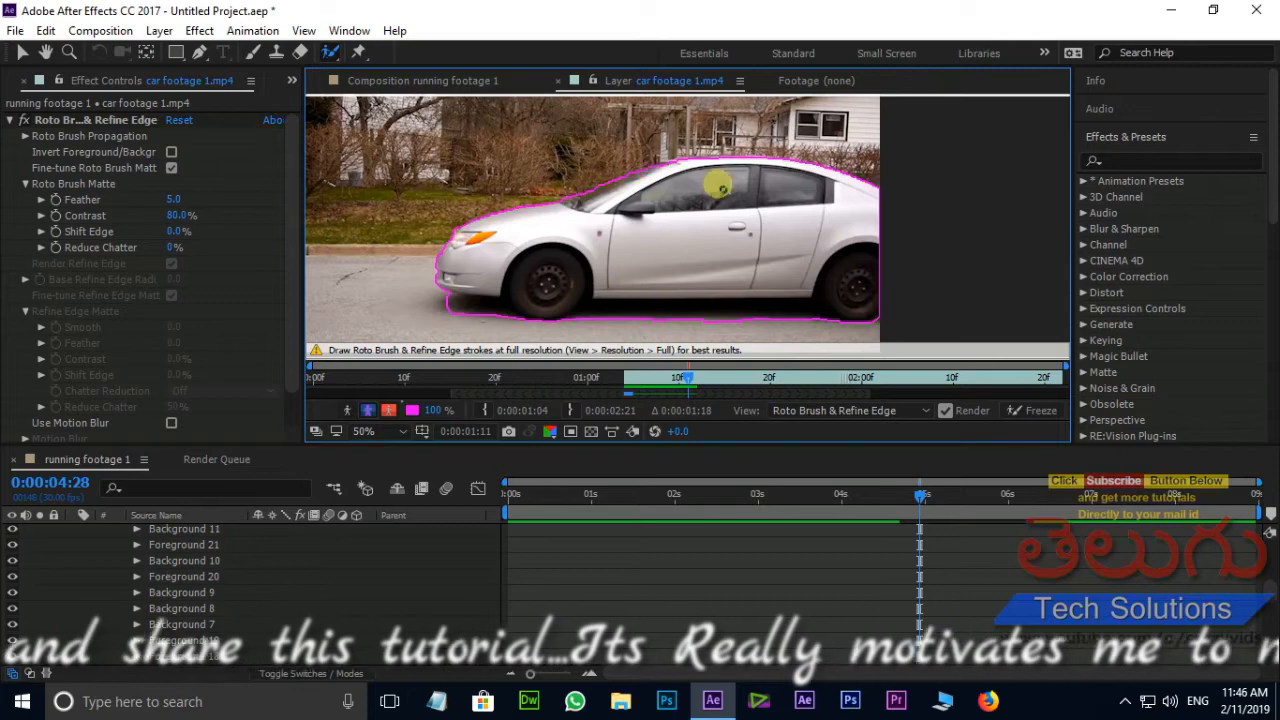
Correct the Roto Brush selection at 0:00:04:29 along the car's windshield and roofline and around its rear end
key(Page_Down)
mouse_move(505, 200)
mouse_down()
mouse_move(592, 152)
mouse_move(621, 151)
mouse_up()
scroll(734, 212, down, 2)
scroll(737, 213, up, 2)
drag(862, 180, 888, 218)
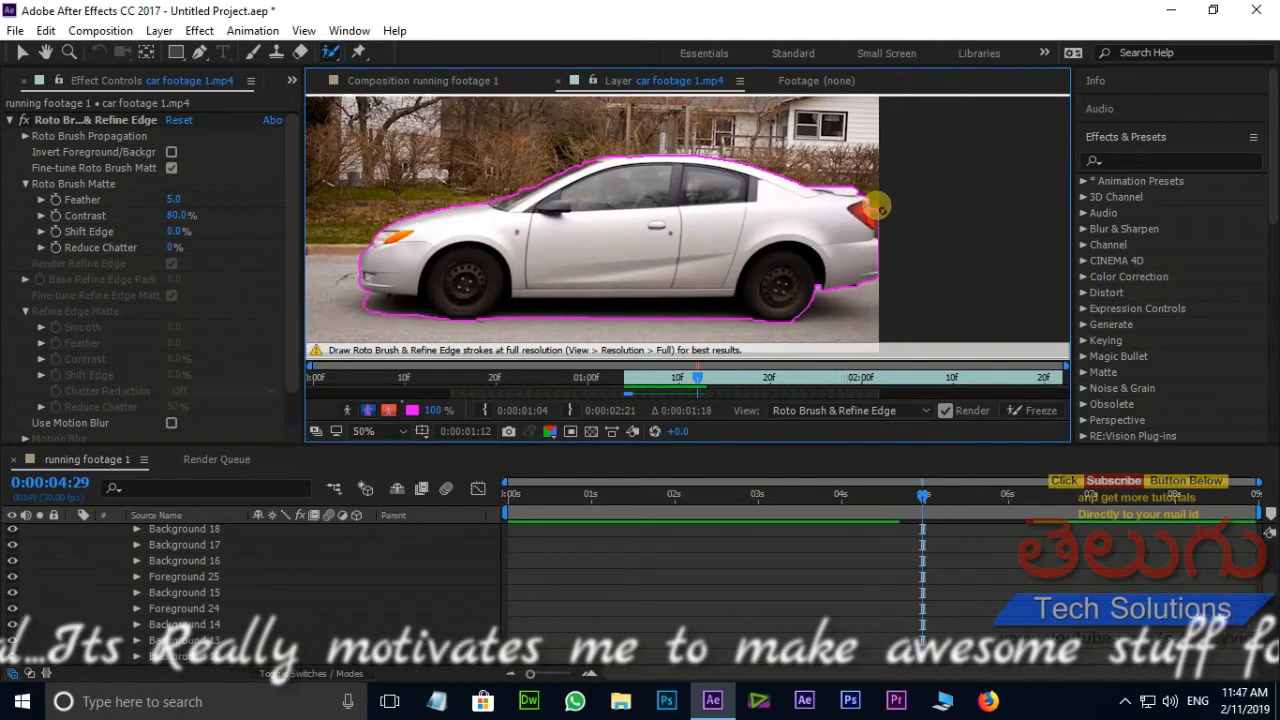
scroll(600, 312, down, 2)
scroll(660, 300, up, 2)
Step to 0:00:05:01, excluding the road area behind the rear bumper and the background above the windshield from the selection
key(Page_Down)
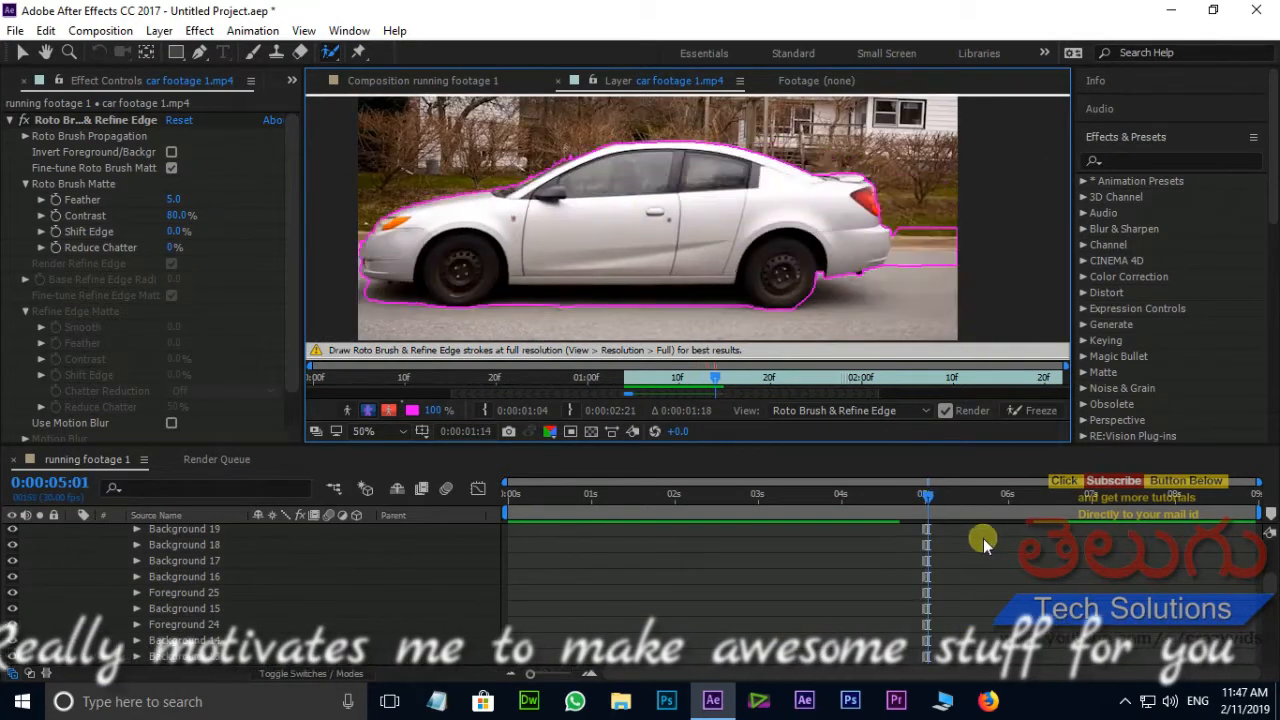
key(Page_Down)
drag(897, 252, 900, 298)
scroll(647, 232, down, 2)
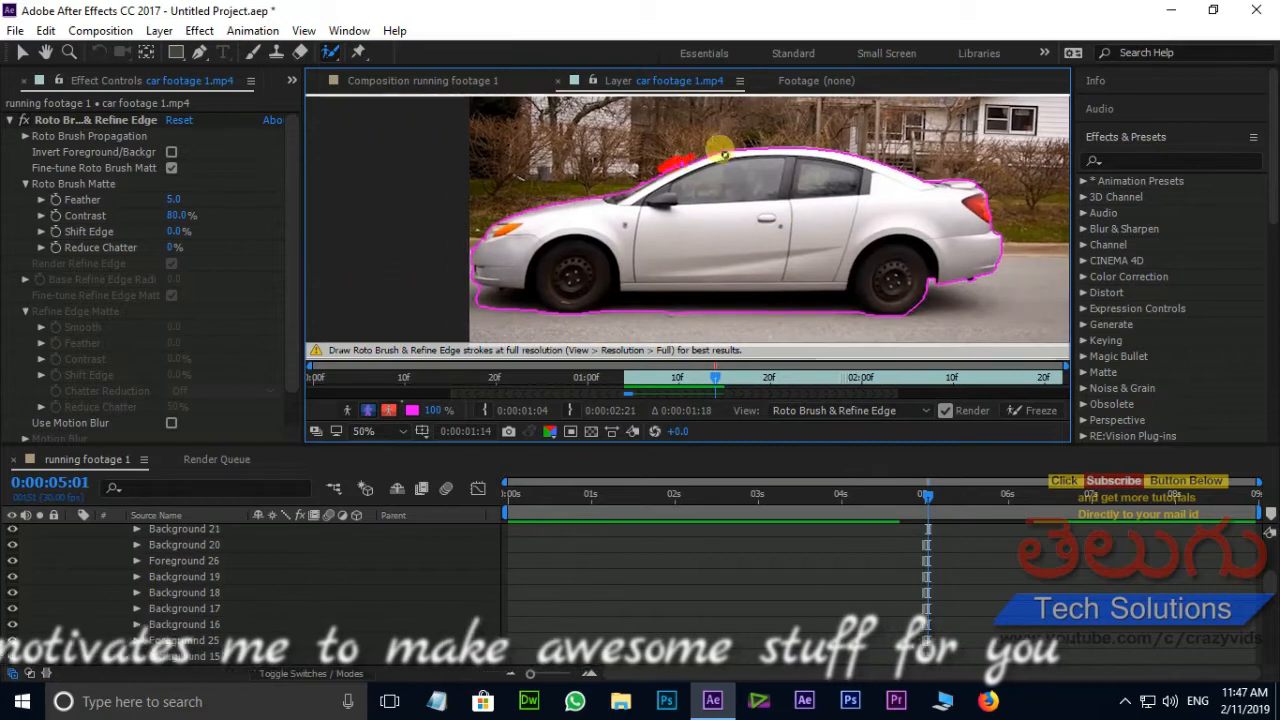
scroll(523, 271, up, 2)
Continue the Roto Brush corrections from 0:00:05:02 past 0:00:05:04, cleaning the edge around the car's windshield and roof
key(Page_Down)
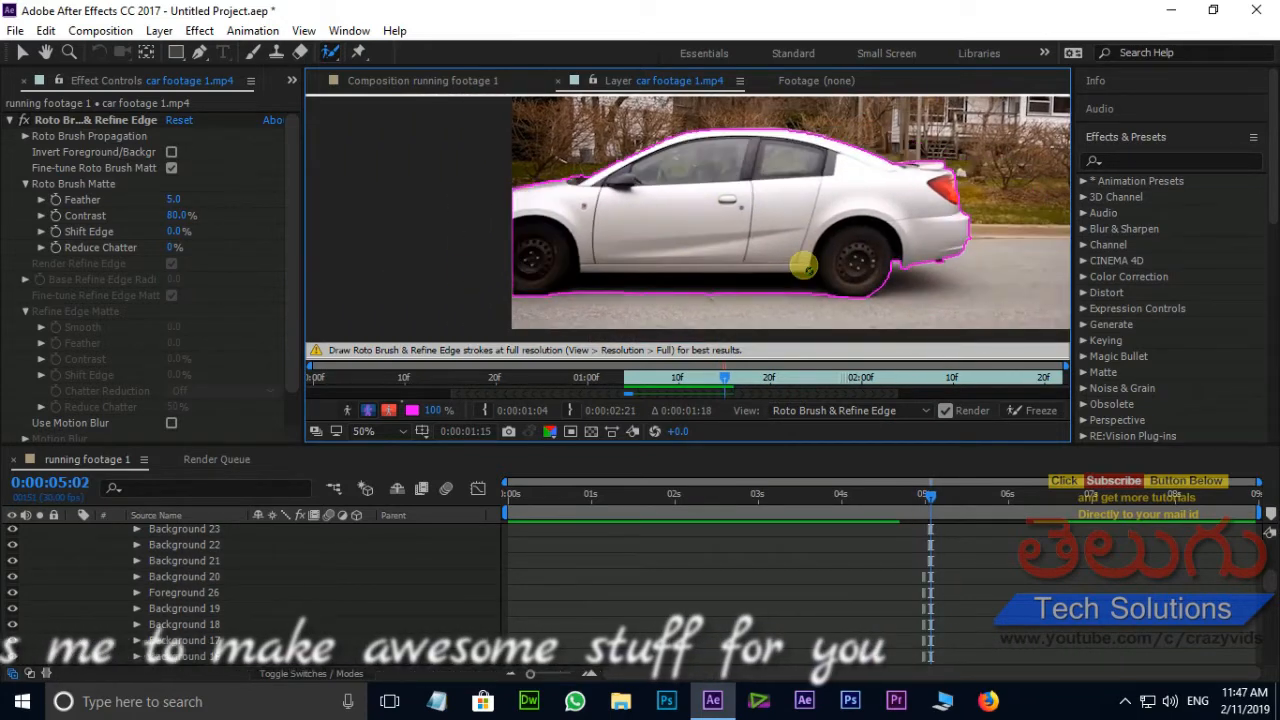
key(Page_Down)
drag(565, 145, 535, 180)
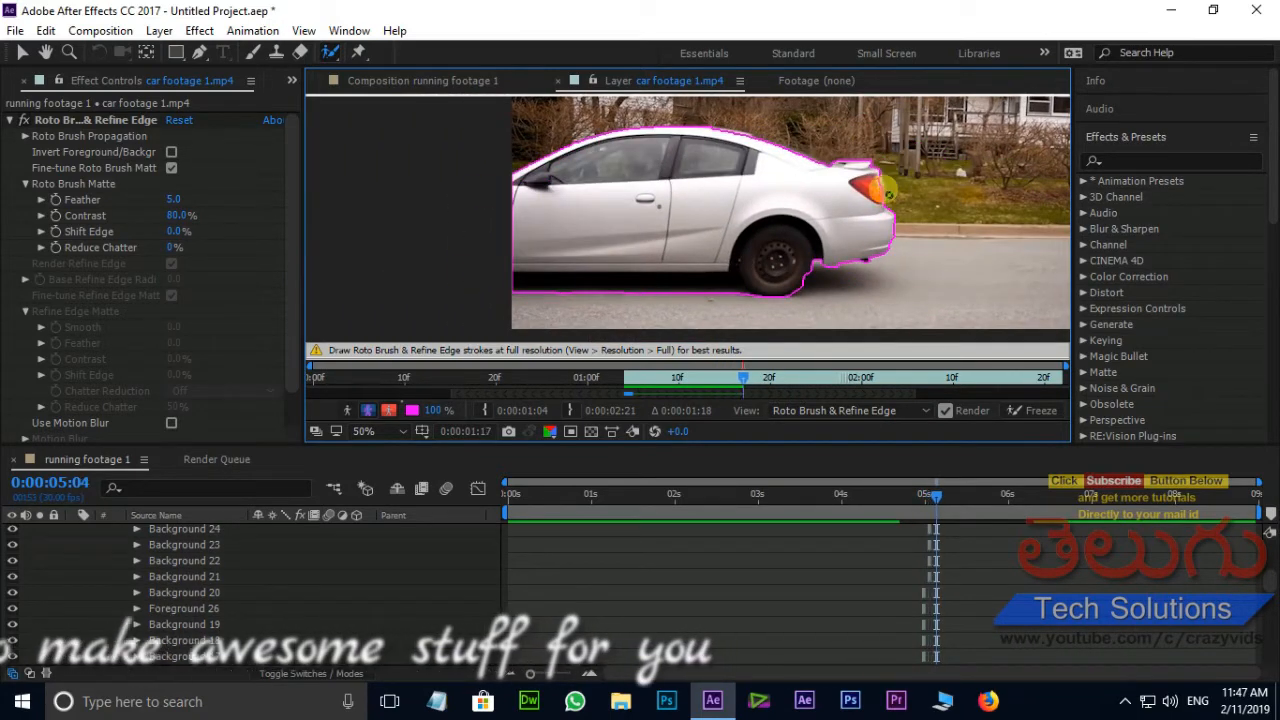
key(Page_Down)
drag(527, 133, 575, 134)
Refine the Roto Brush selection around the car's remaining rear part frame by frame as it leaves the shot
key(Page_Down)
key(Page_Down)
key(Page_Down)
drag(652, 156, 662, 190)
key(Page_Down)
drag(527, 268, 575, 278)
key(Page_Down)
mouse_move(647, 209)
mouse_down()
mouse_move(566, 257)
mouse_move(634, 277)
mouse_up()
drag(536, 214, 523, 206)
key(Page_Down)
key(Page_Down)
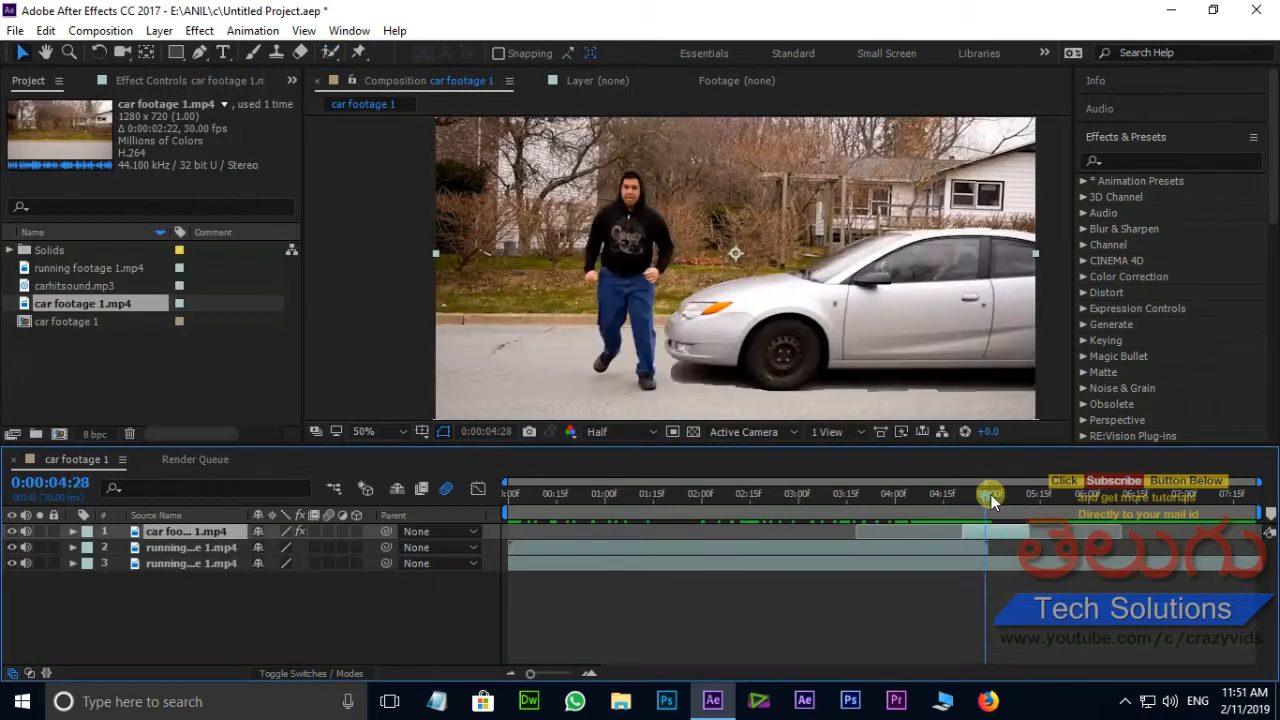
Find the moment just before impact at 0:00:04:27 and split the upper running footage layer there
mouse_move(995, 496)
mouse_down()
mouse_move(1022, 499)
mouse_move(984, 518)
mouse_up()
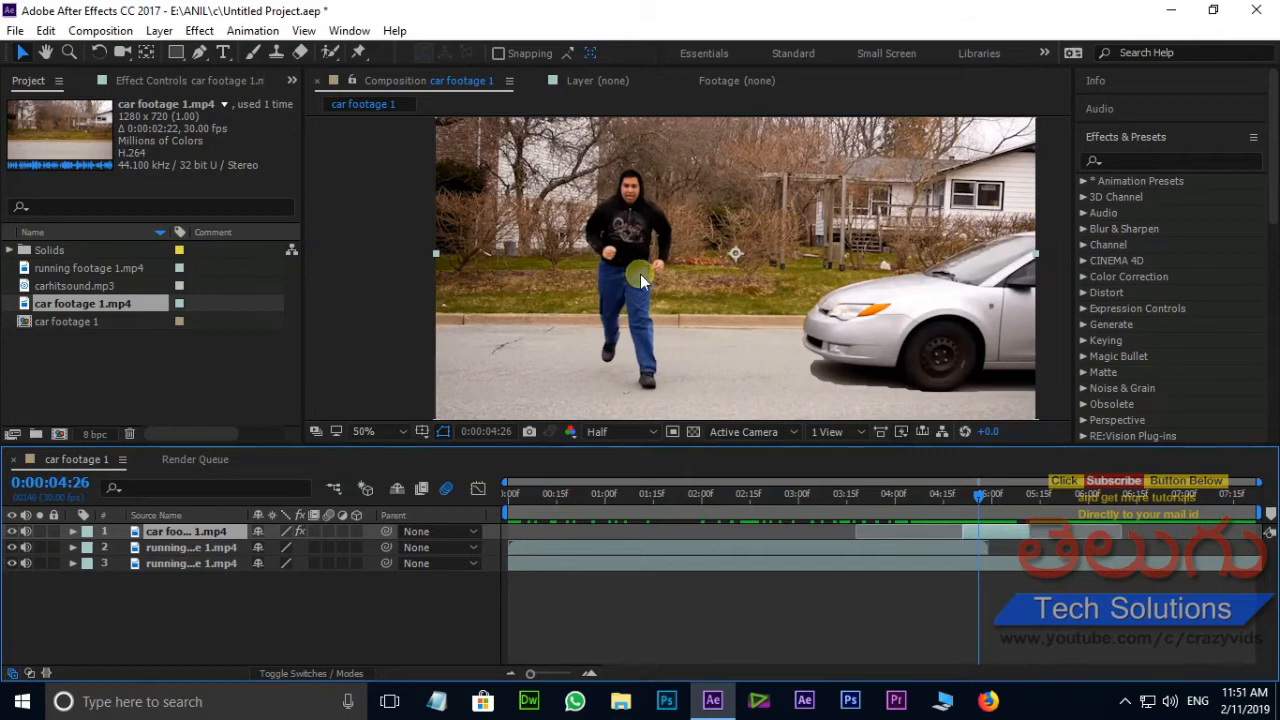
scroll(683, 269, up, 2)
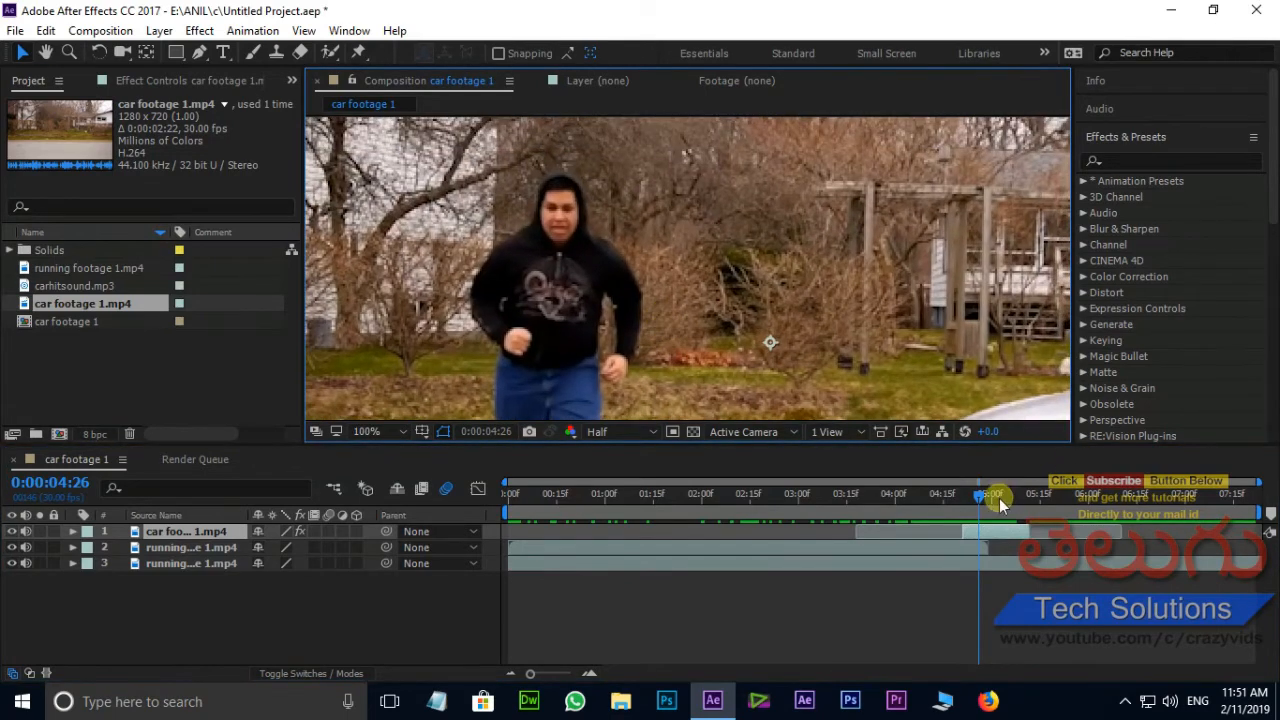
click(986, 497)
drag(986, 500, 984, 502)
click(925, 549)
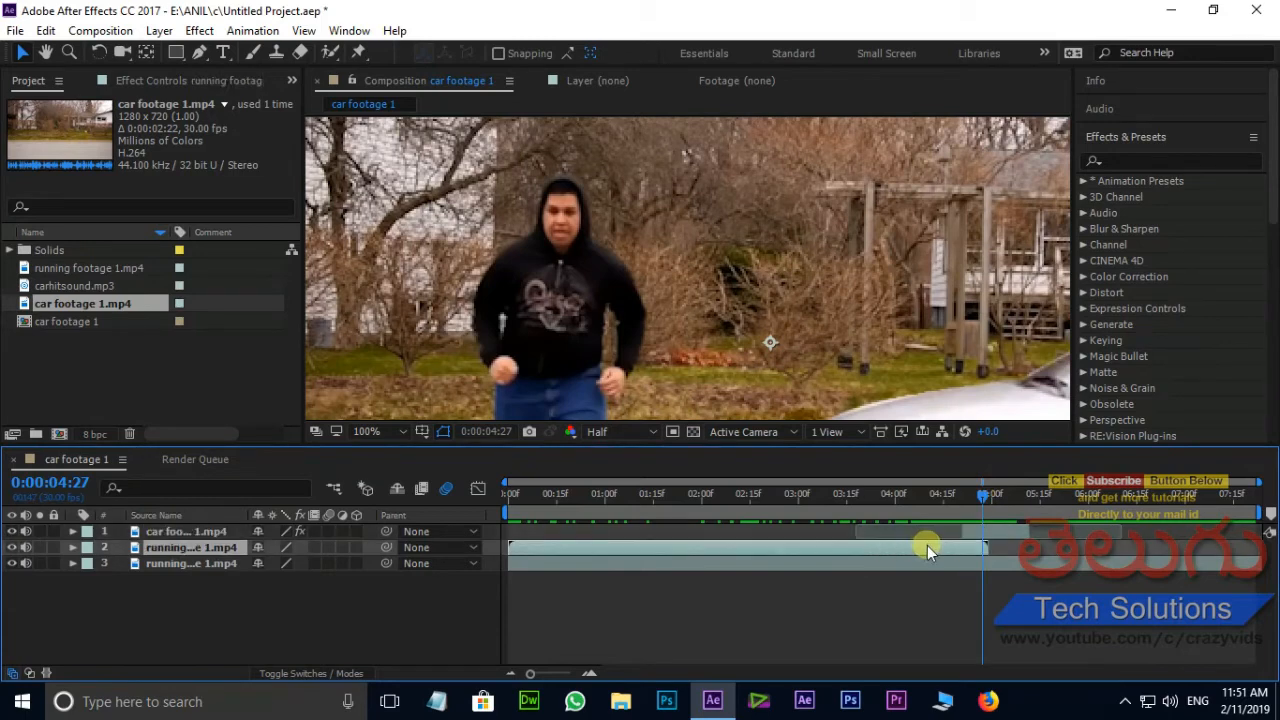
click(46, 30)
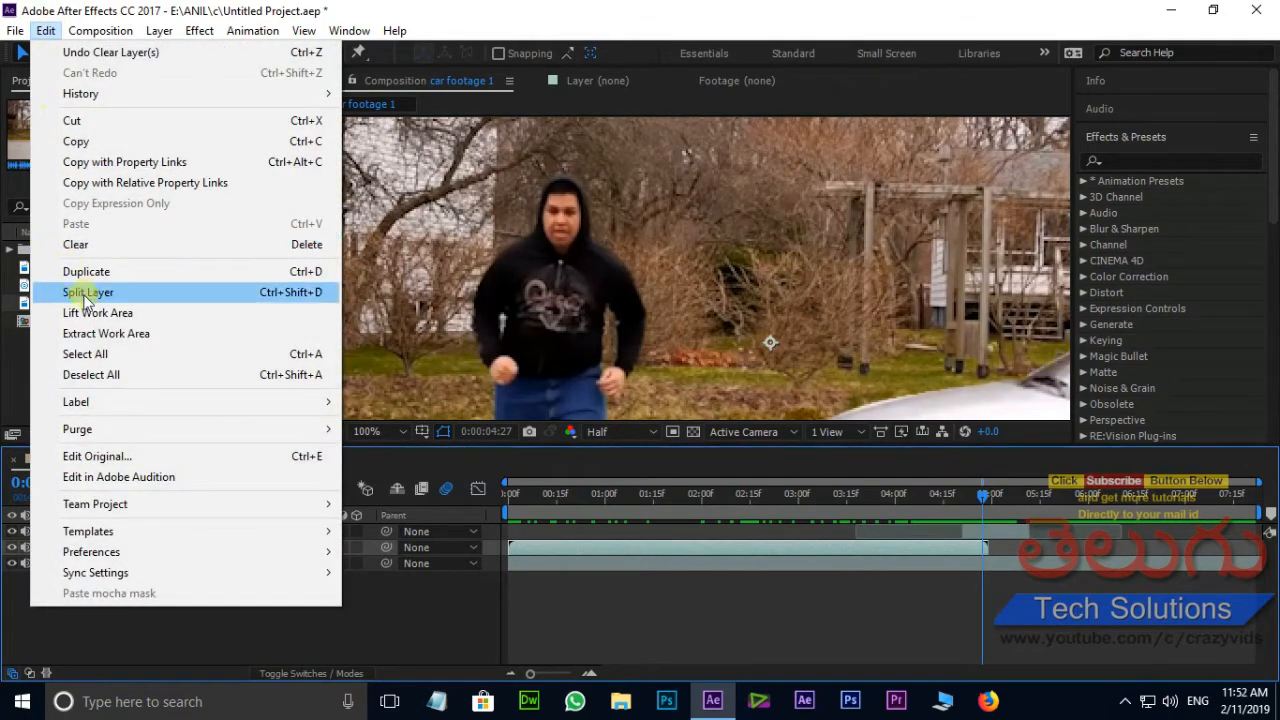
click(80, 291)
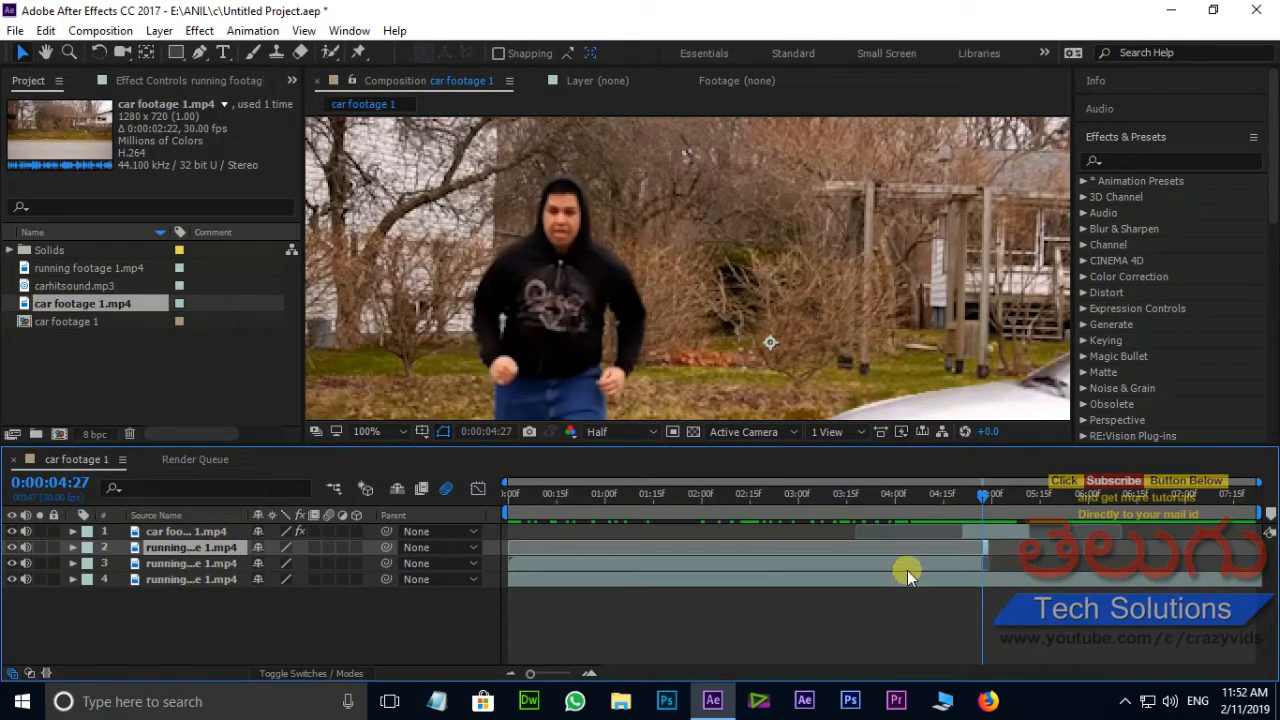
Apply Freeze Frame to the short split-off running footage layer at 0:00:04:27
right_click(987, 551)
mouse_move(1000, 173)
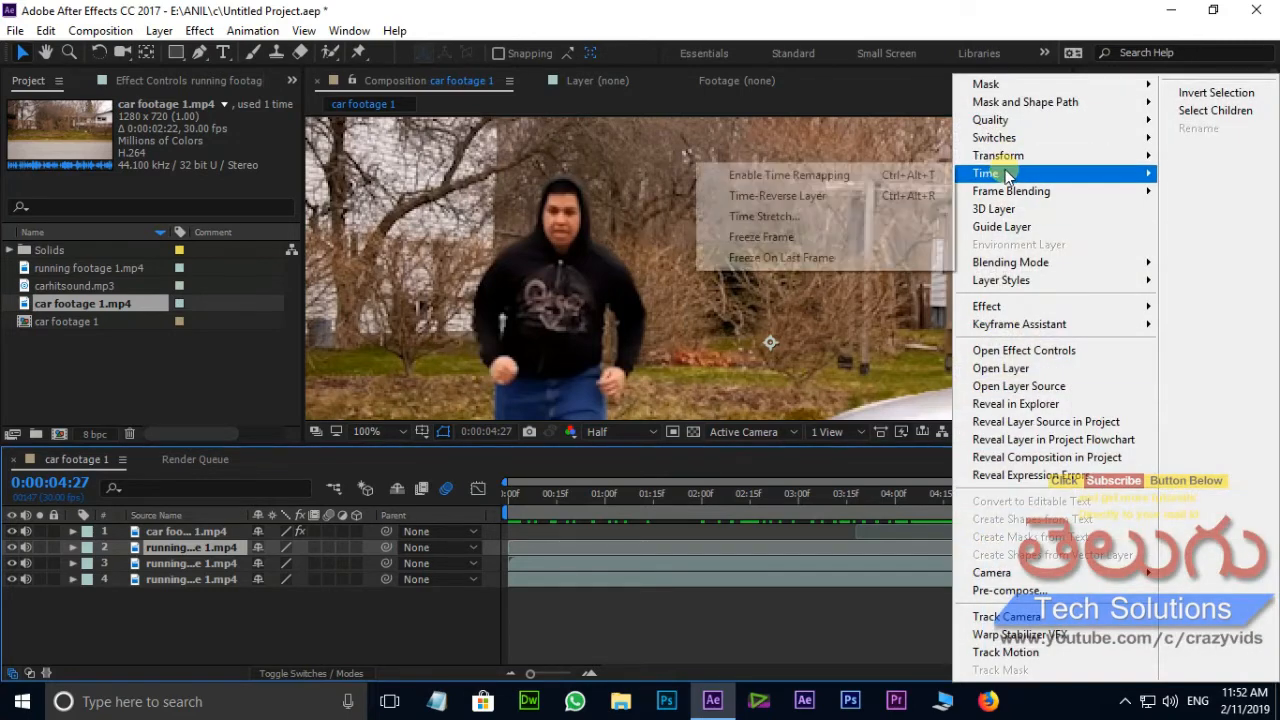
click(757, 240)
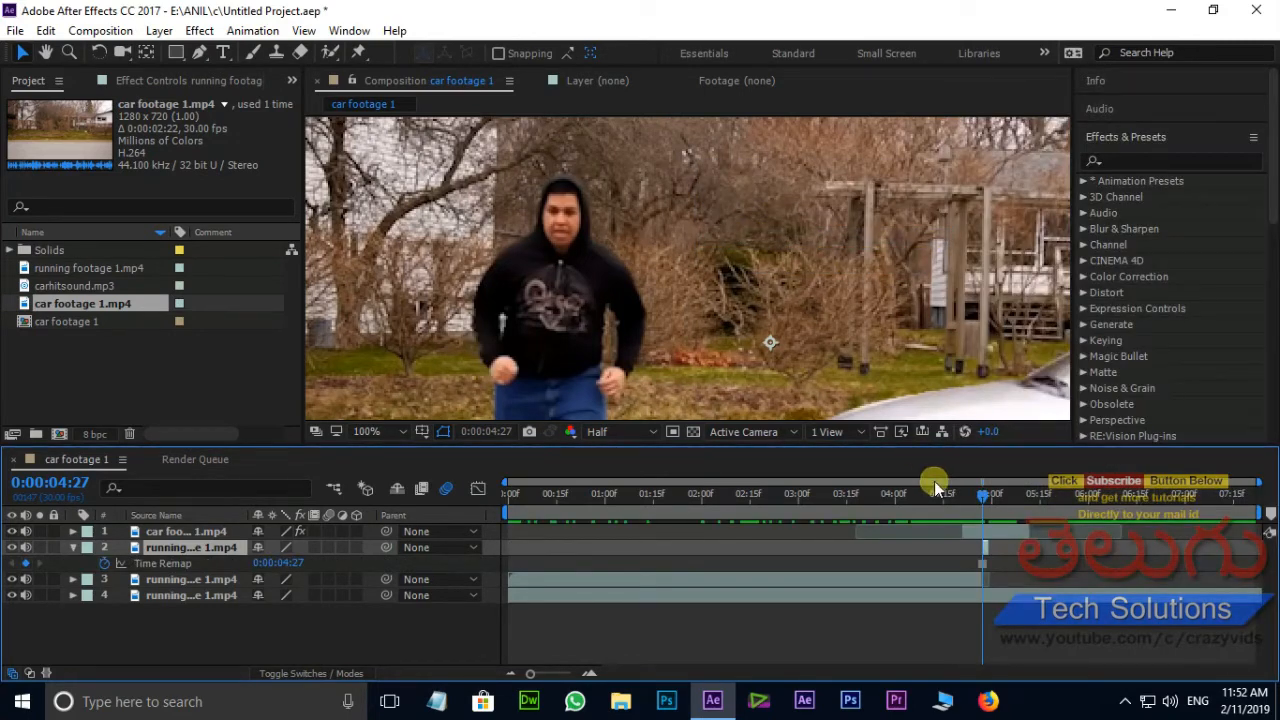
Start a Pen tool mask on the frozen layer, tracing from the top of the runner's hood down the house-side arm to the hand
scroll(627, 246, down, 1)
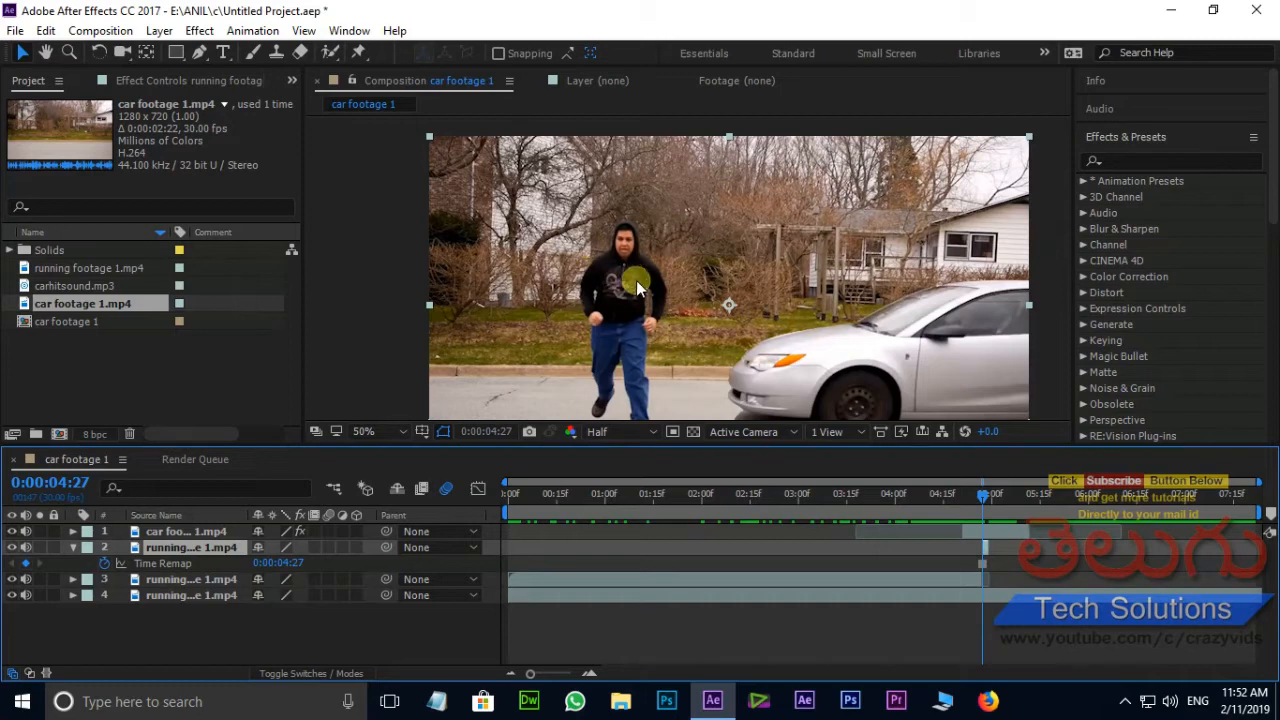
scroll(636, 280, up, 2)
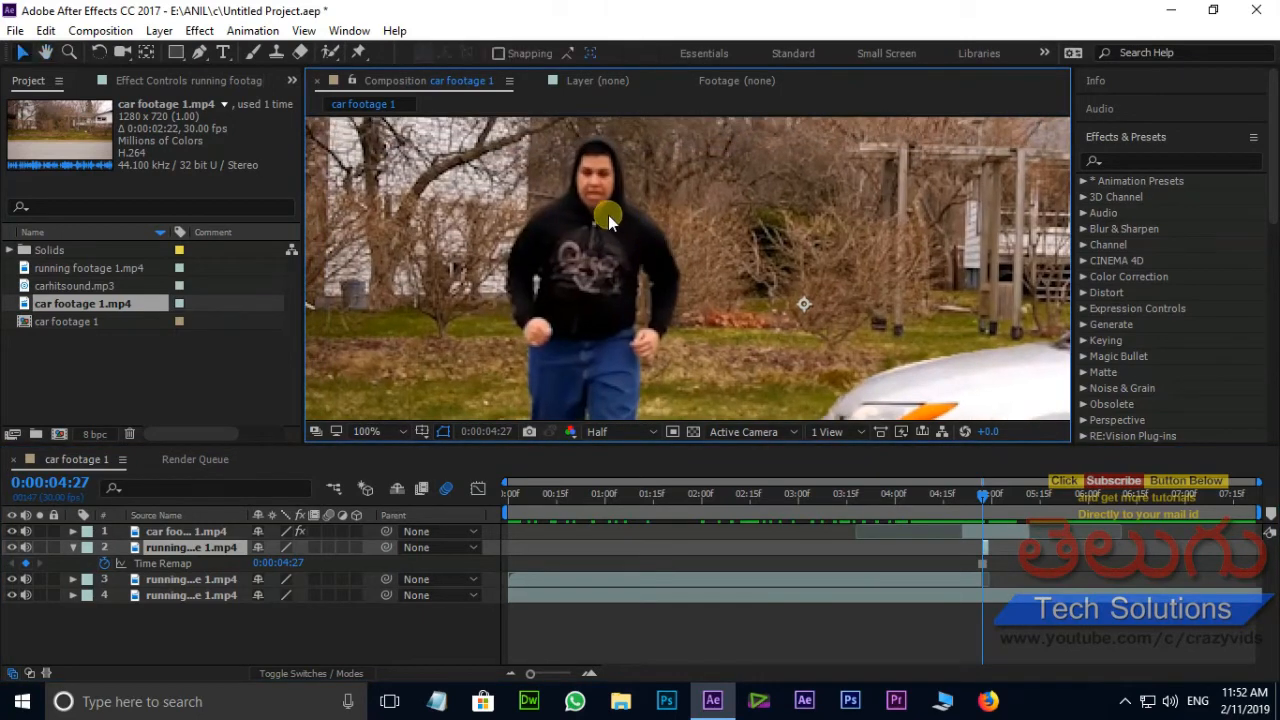
drag(608, 215, 612, 237)
click(202, 55)
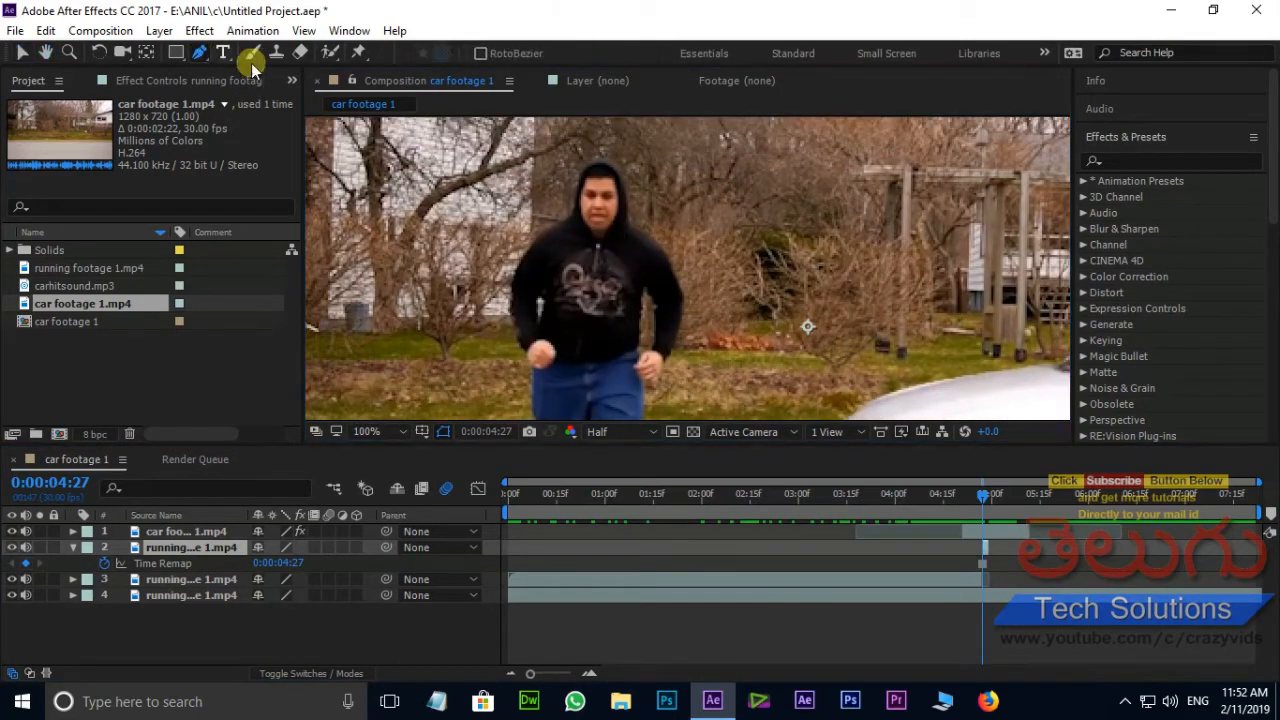
click(600, 157)
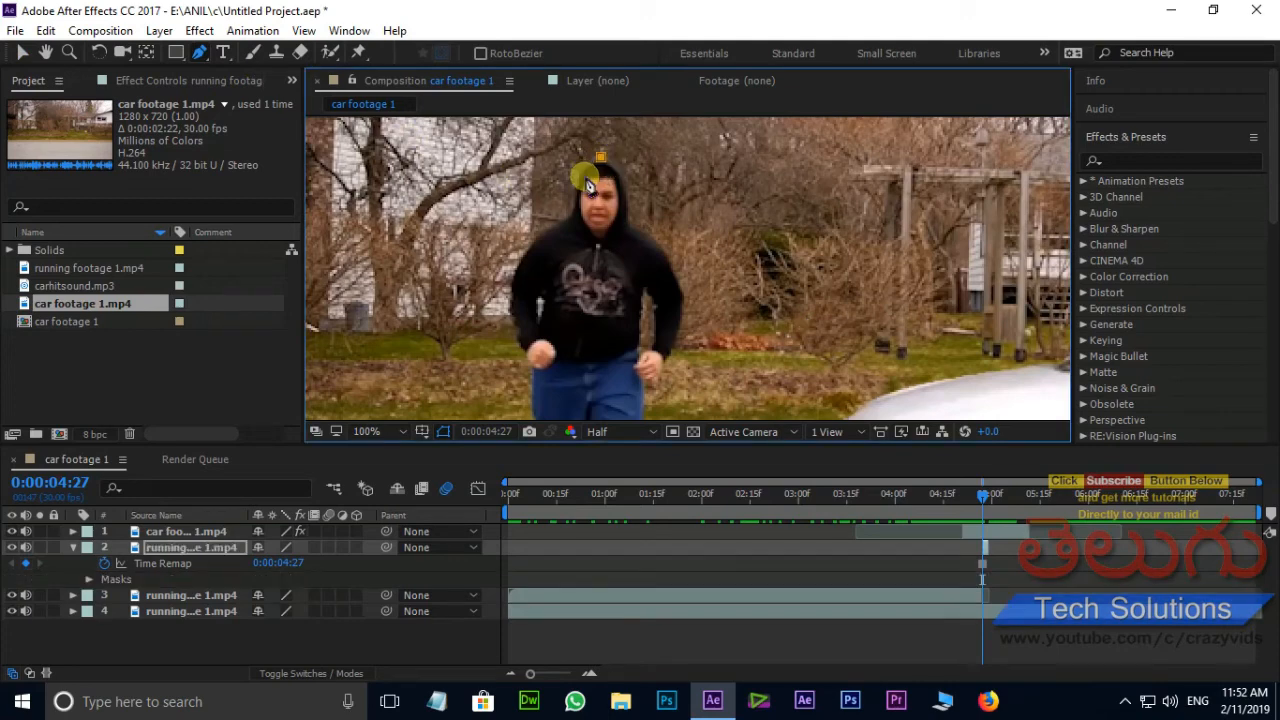
drag(580, 174, 577, 187)
click(577, 201)
click(509, 314)
click(520, 335)
click(525, 351)
click(529, 364)
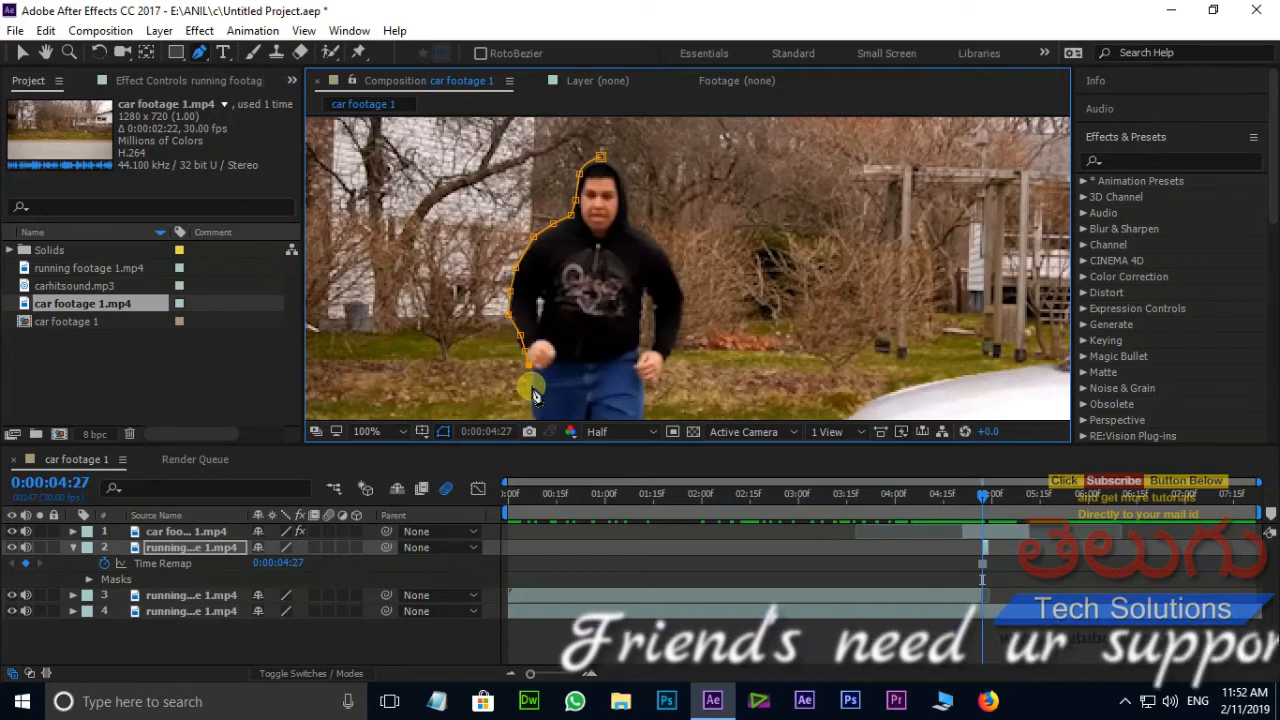
Continue the mask down the outside of the runner's first leg, around the raised foot and up the inner leg to the crotch
drag(596, 330, 580, 114)
click(515, 168)
click(517, 197)
click(517, 227)
click(520, 248)
click(527, 268)
click(530, 290)
click(515, 317)
click(523, 333)
click(546, 312)
click(556, 295)
click(561, 276)
click(559, 266)
click(560, 241)
click(573, 221)
Trace the mask down the inside of the runner's other leg, around the planted foot and up the car-side outer leg
click(580, 245)
click(581, 261)
click(586, 280)
click(592, 294)
click(596, 313)
click(592, 333)
click(594, 353)
click(601, 378)
click(607, 377)
click(628, 380)
click(631, 366)
click(627, 352)
click(630, 335)
click(628, 323)
click(630, 301)
click(629, 251)
click(625, 199)
click(628, 164)
Trace the runner's car-side arm, shoulder and hood, and close the mask at its starting point above the head
drag(639, 155, 604, 303)
click(604, 303)
click(617, 278)
click(634, 242)
click(630, 218)
click(617, 194)
click(599, 167)
click(576, 152)
drag(600, 176, 599, 304)
click(568, 239)
click(550, 215)
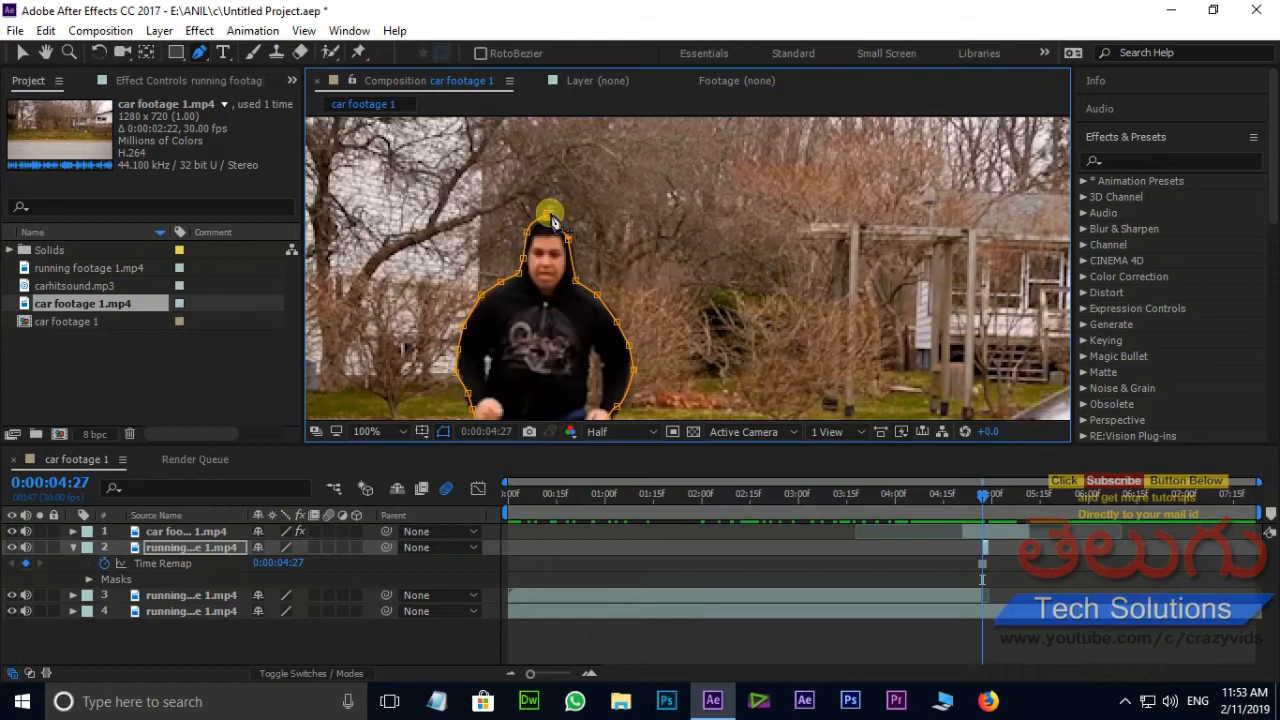
Hide the car footage, both other running footage layers and the mask outline to inspect the runner's cutout
scroll(800, 248, down, 2)
scroll(703, 308, up, 2)
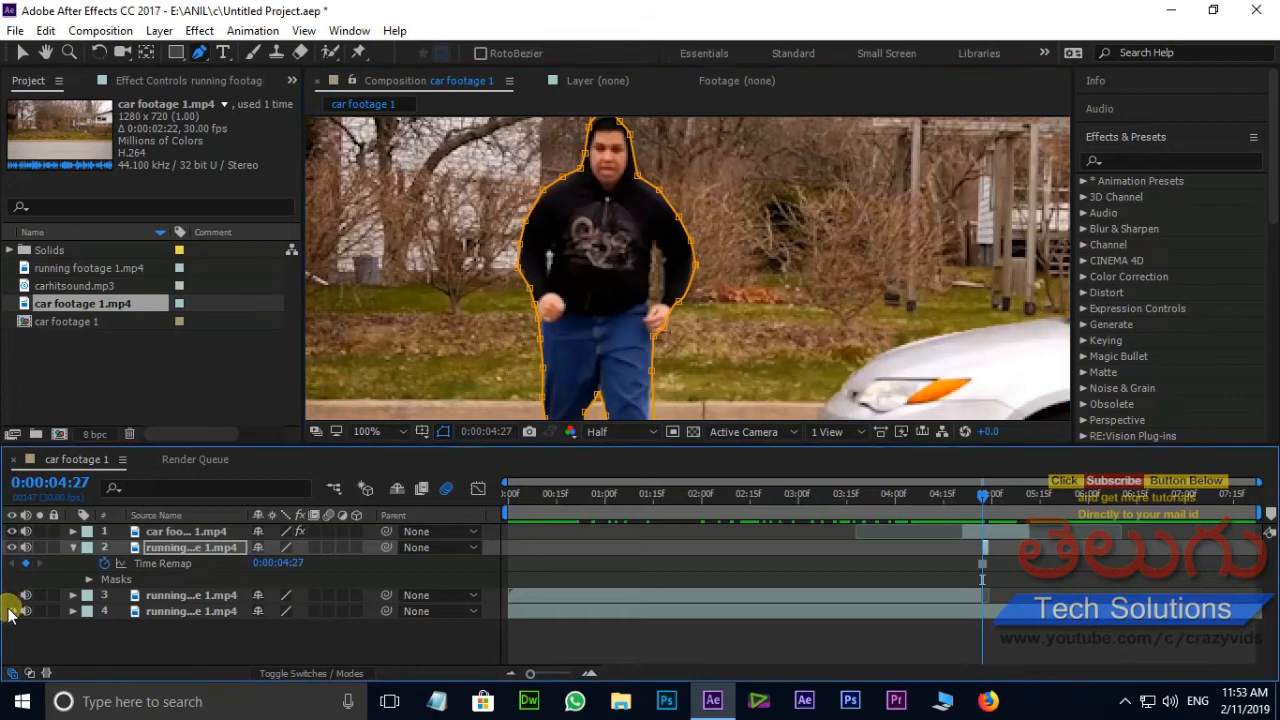
drag(12, 611, 12, 595)
click(12, 531)
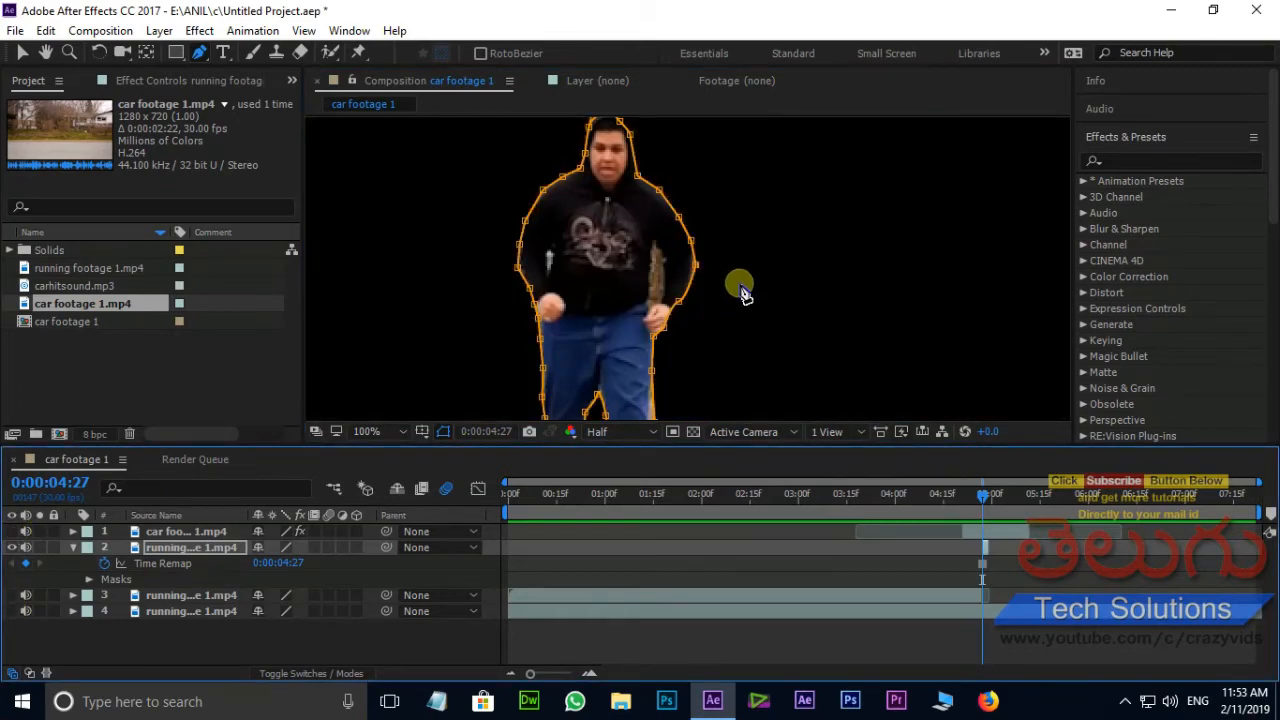
scroll(743, 293, down, 2)
scroll(663, 212, up, 2)
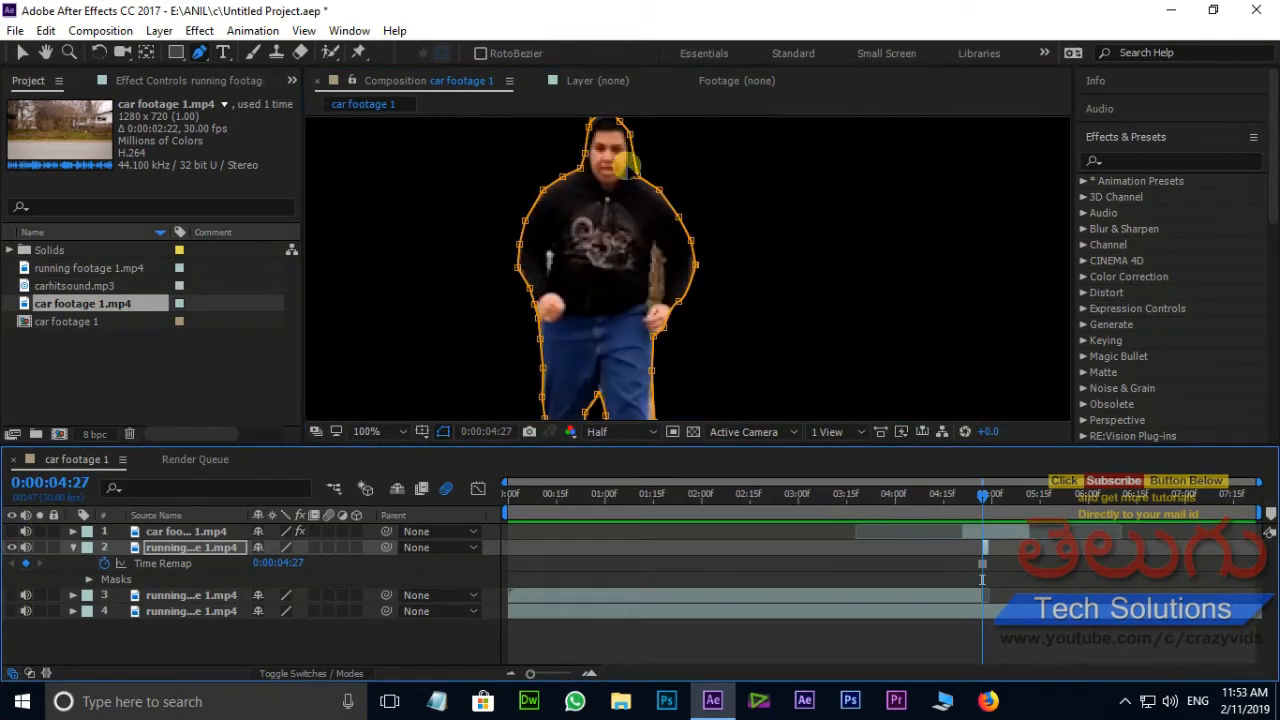
click(442, 429)
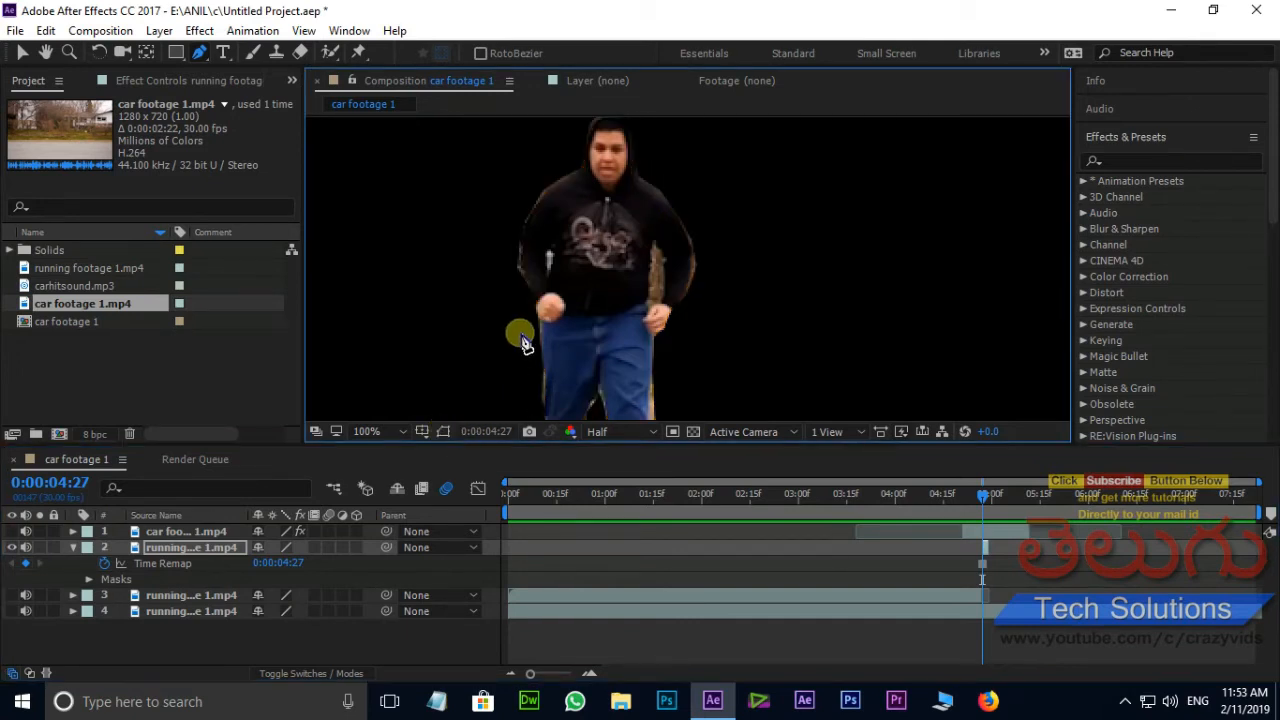
scroll(680, 272, down, 2)
scroll(655, 260, up, 2)
scroll(650, 238, down, 2)
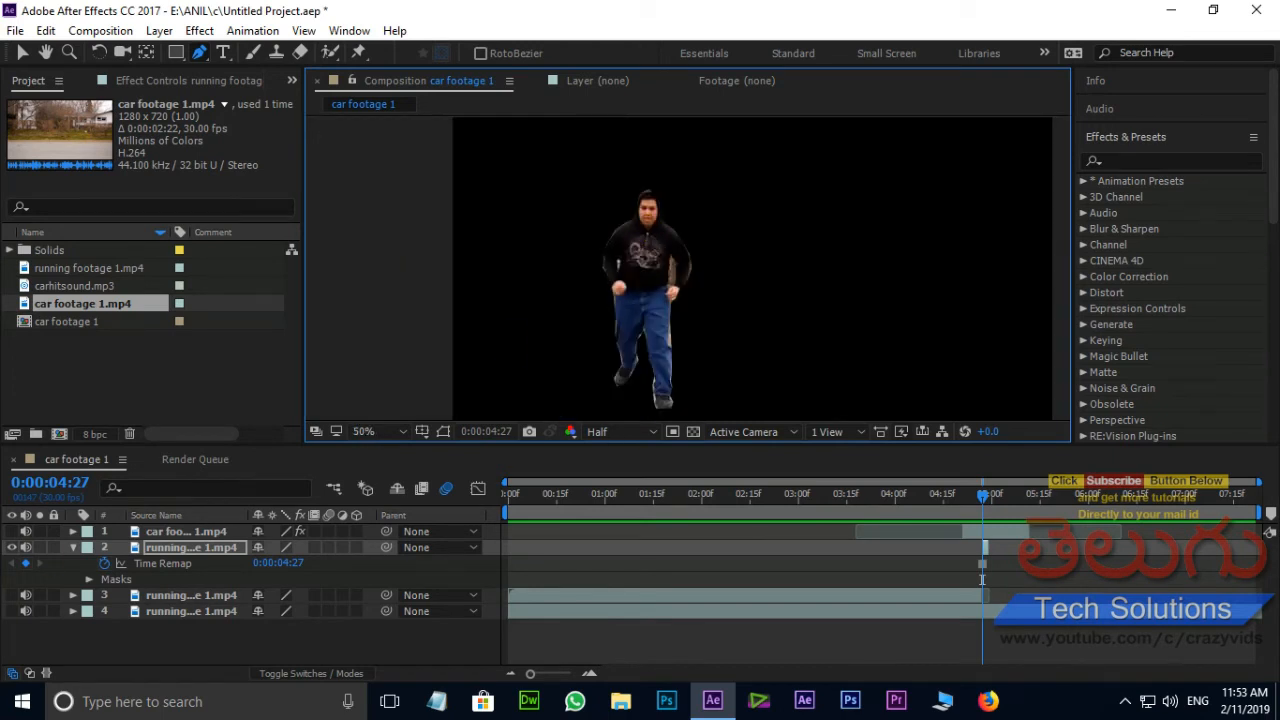
Make the two lower running footage layers and the car footage layer visible again
click(13, 595)
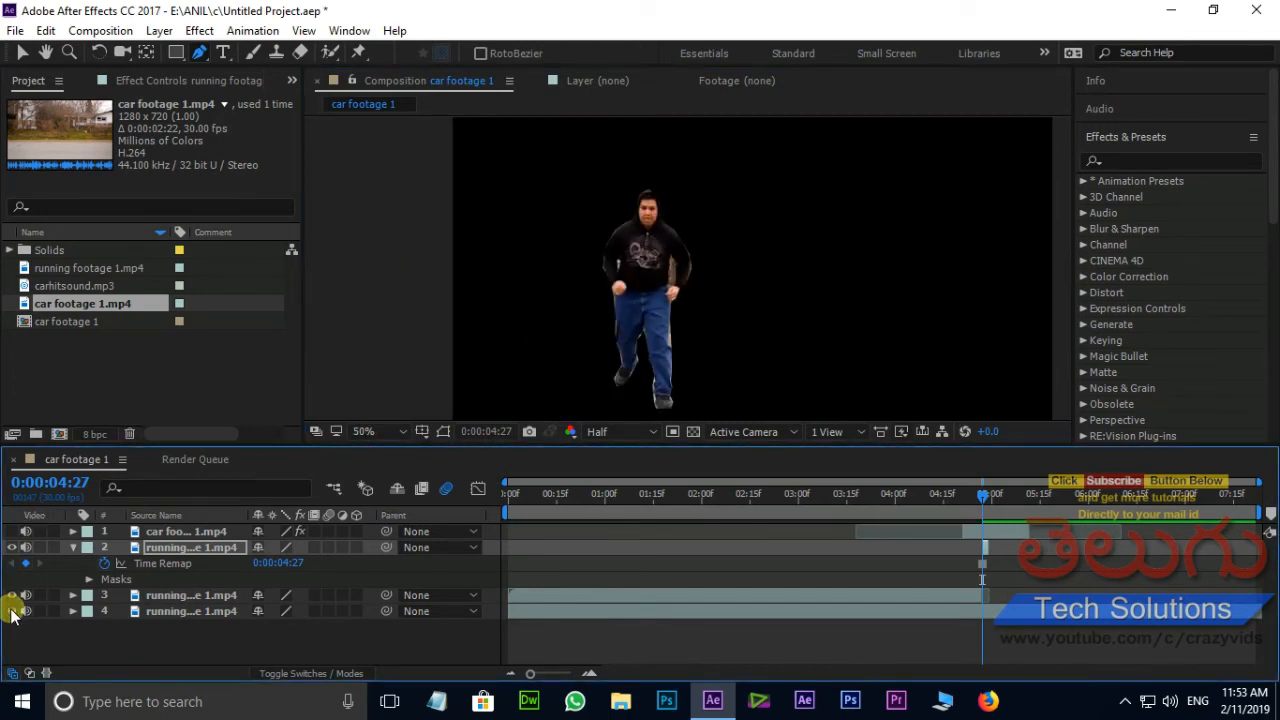
click(12, 611)
click(12, 531)
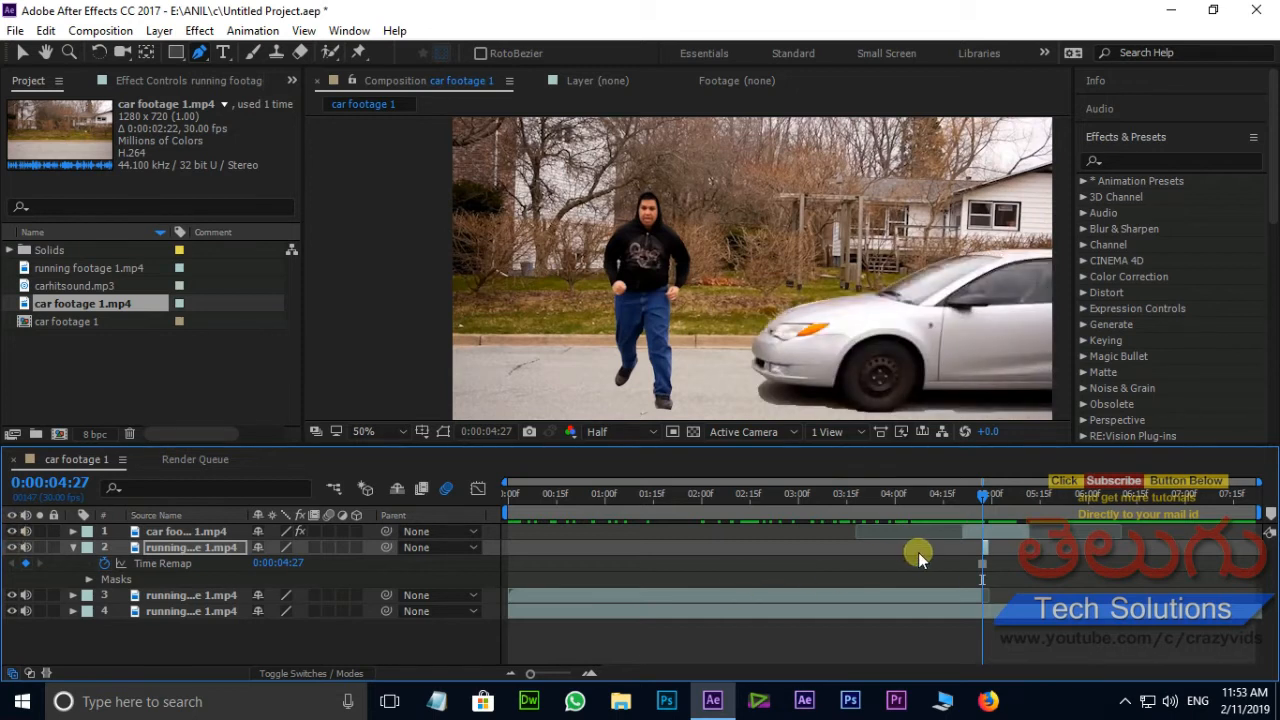
Extend the masked freeze-frame layer of the runner to about the end of the car footage and preview the hit
click(1000, 552)
drag(989, 549, 1024, 549)
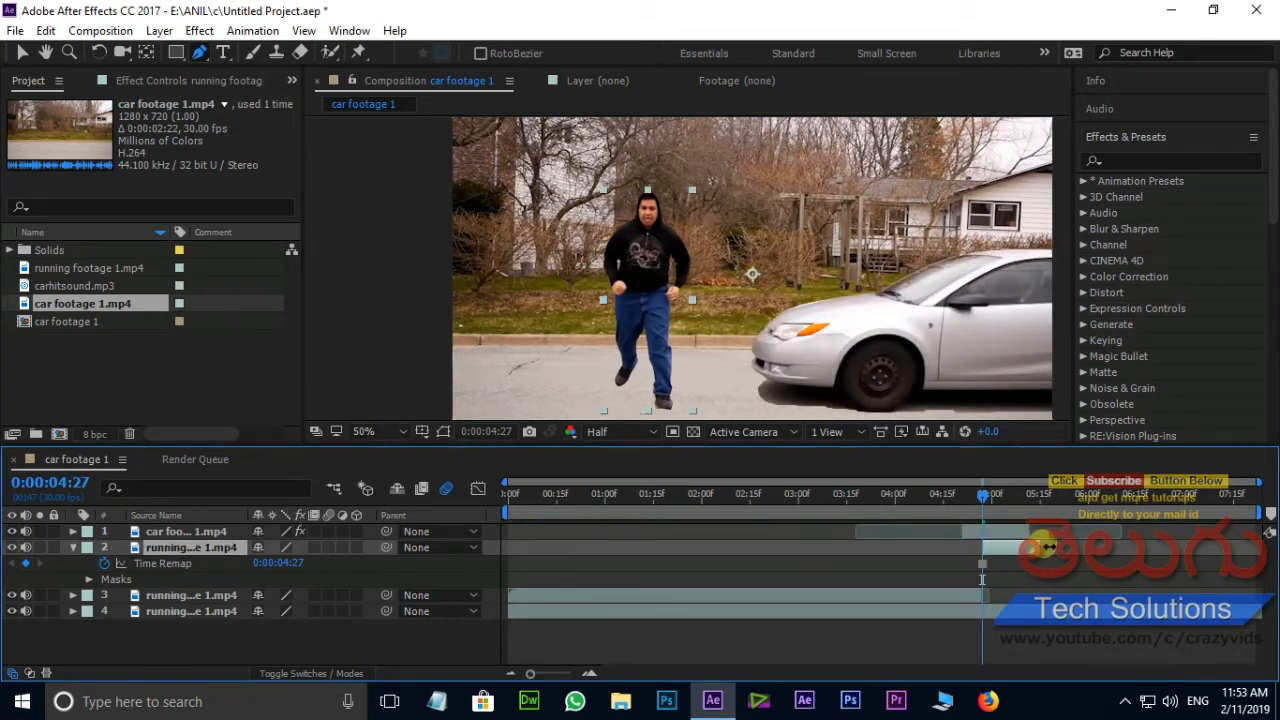
click(985, 496)
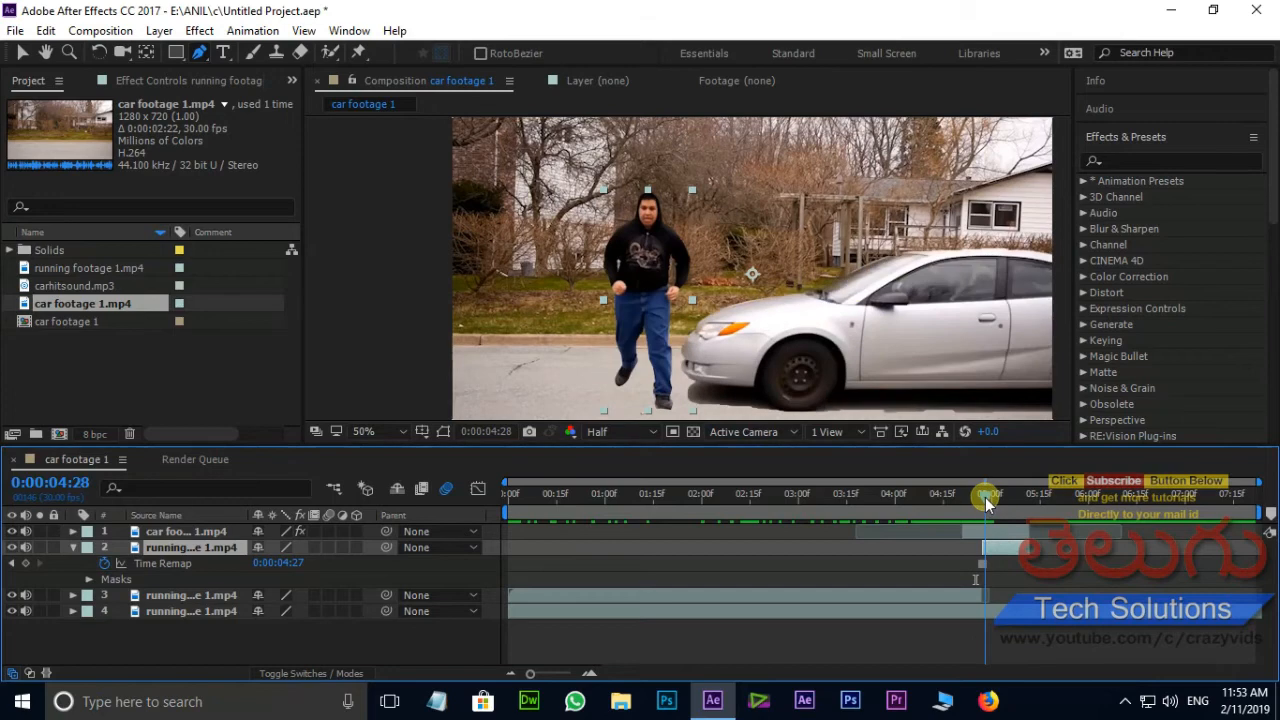
key(space)
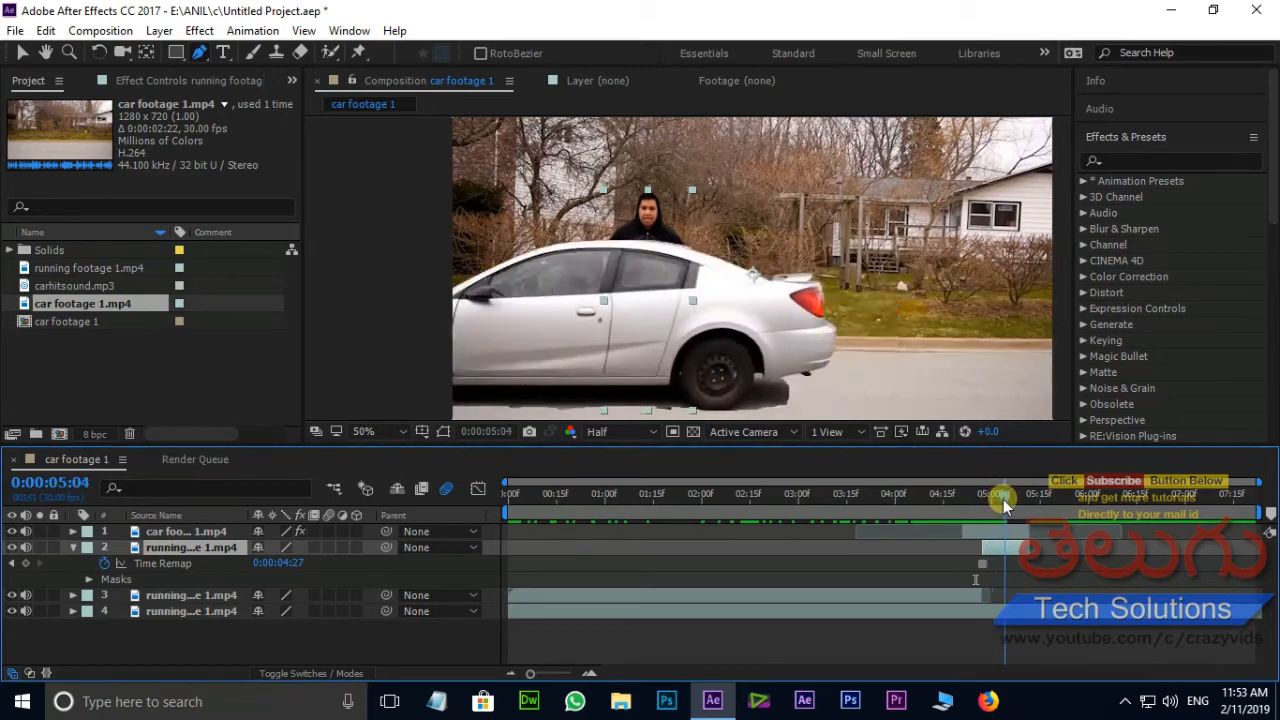
key(space)
Start Position and Rotation keyframes on the masked runner layer at 0:00:04:27
drag(985, 507, 983, 507)
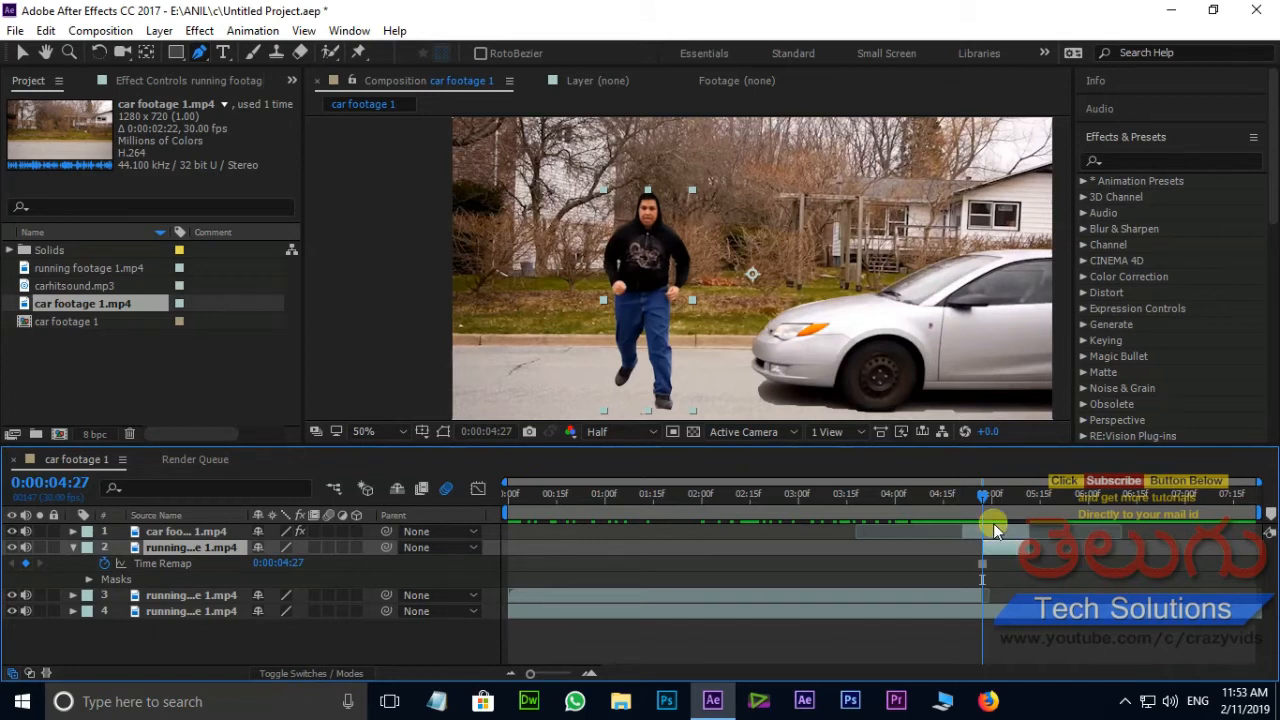
key(p)
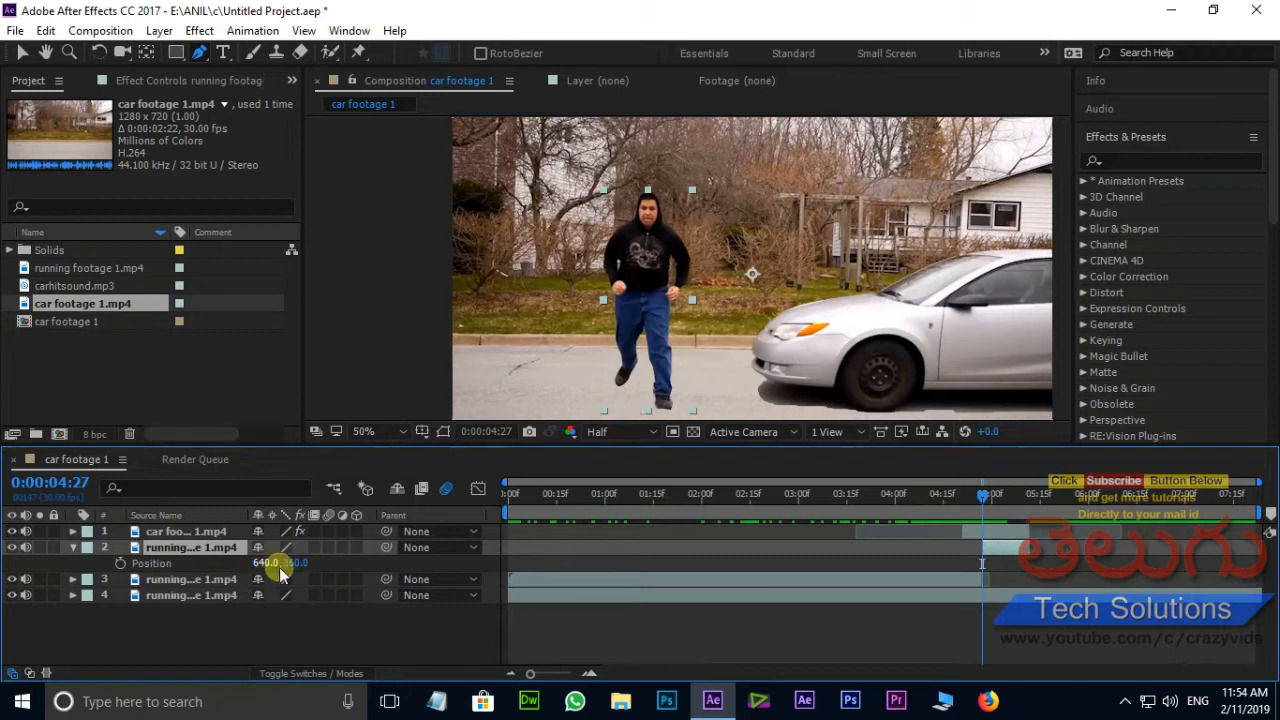
key(shift+r)
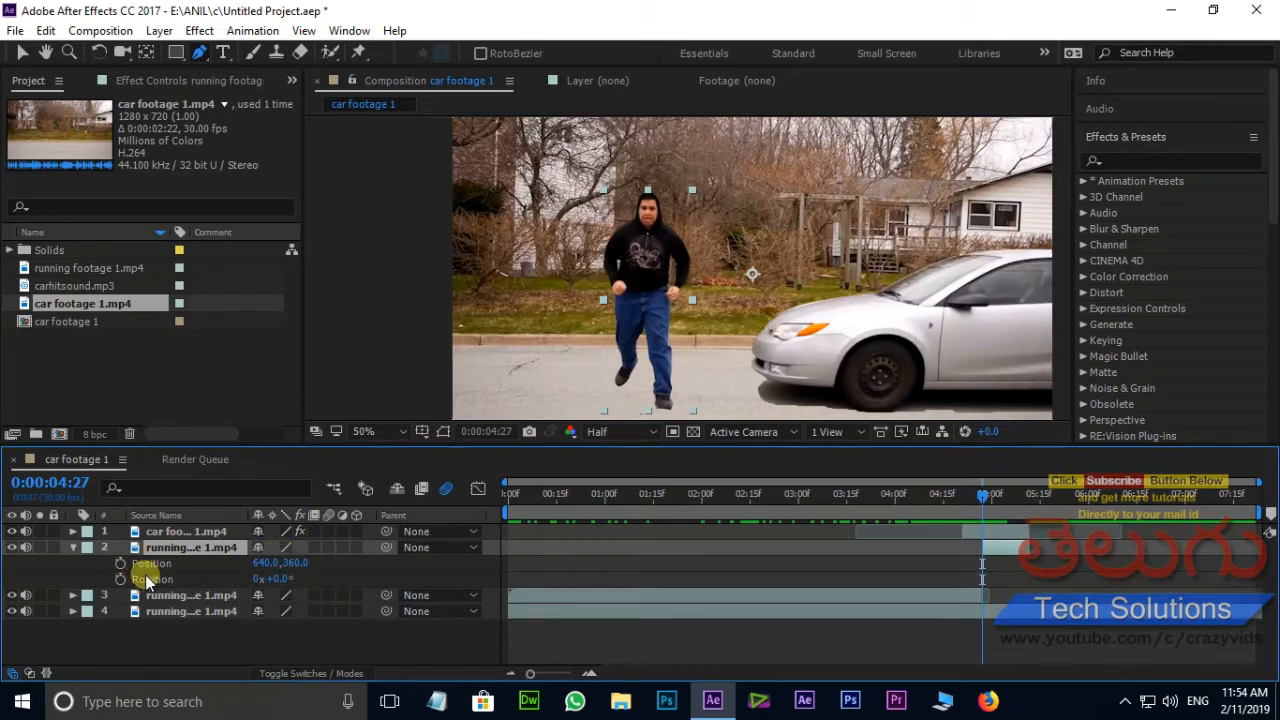
click(120, 563)
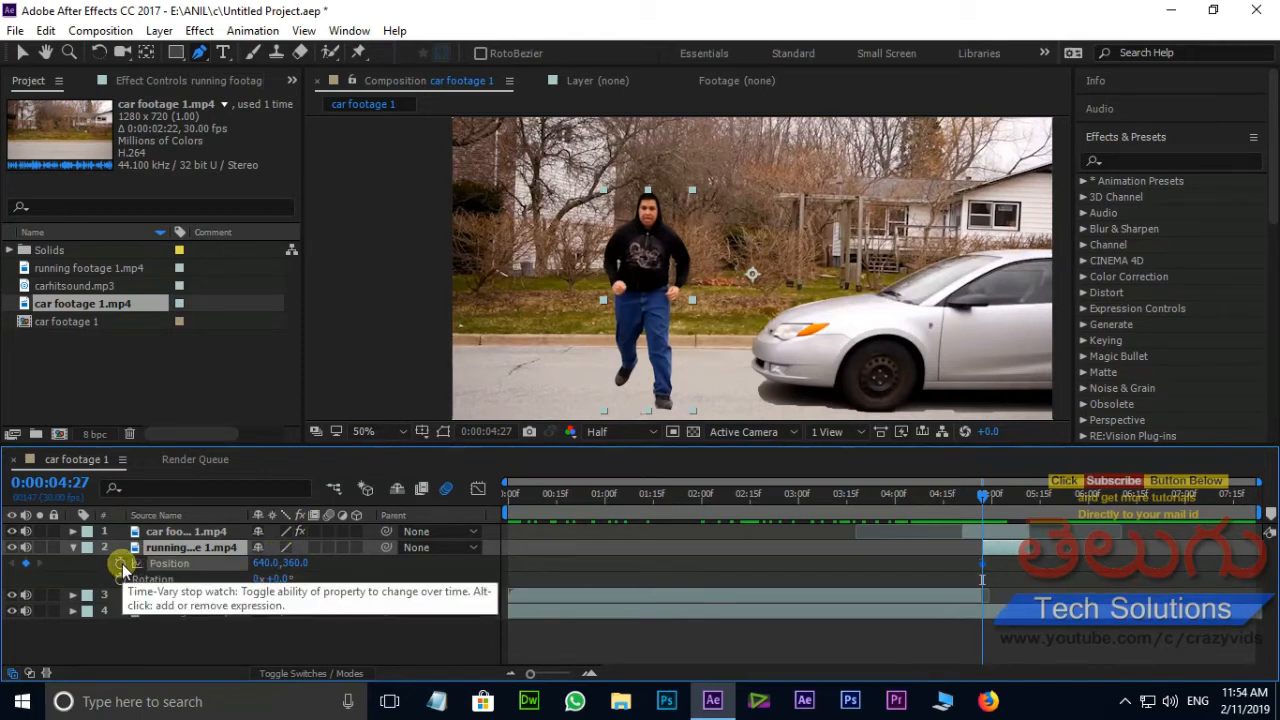
click(121, 580)
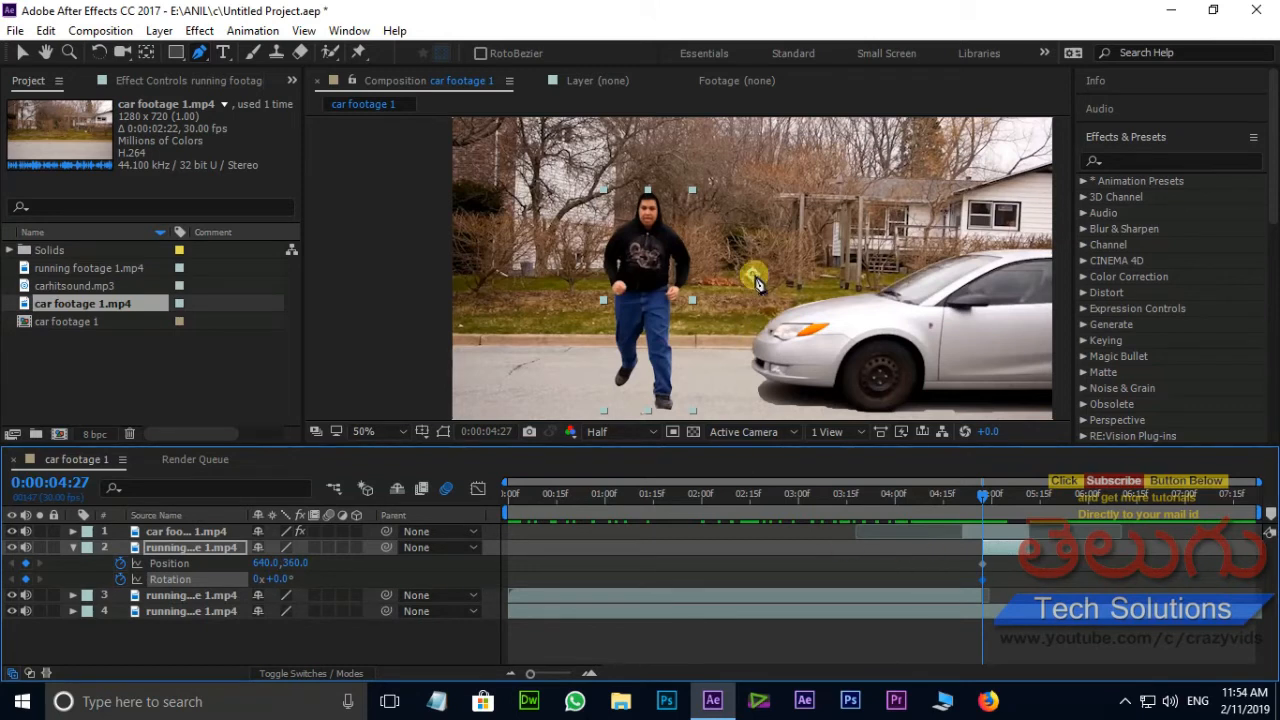
Move the masked runner layer's anchor point to his waist, at about 408, 394
click(147, 52)
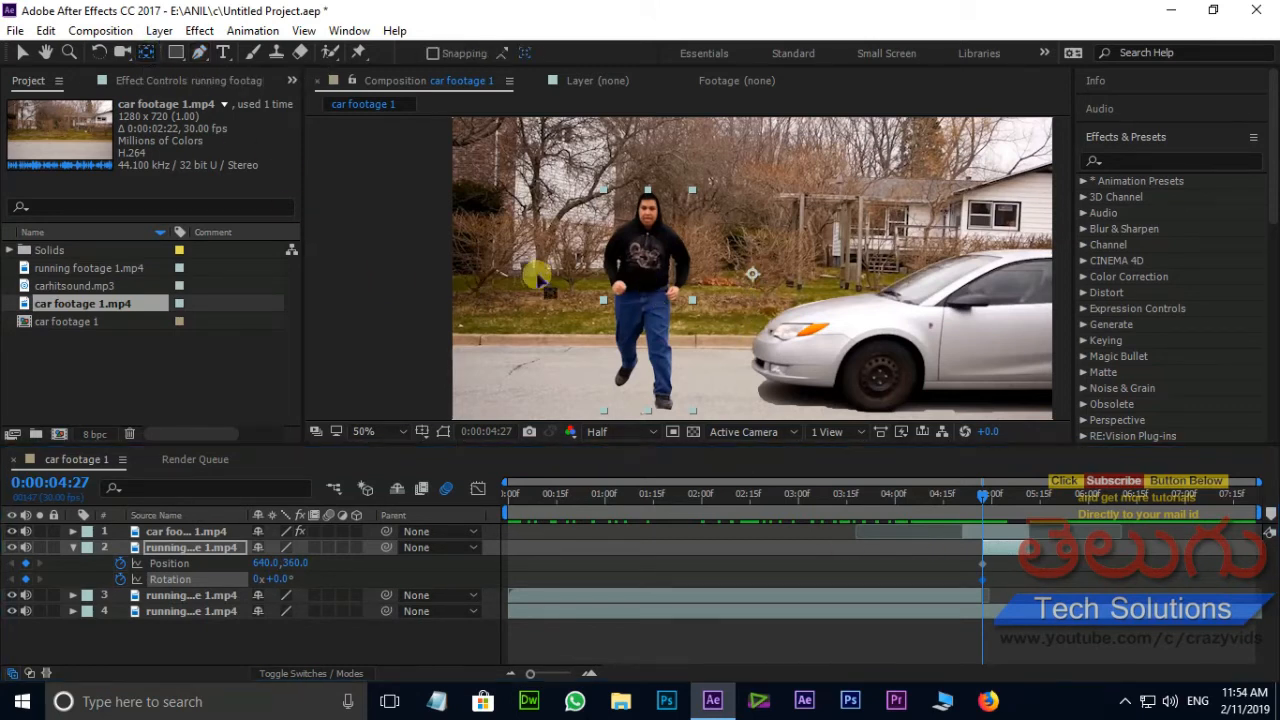
drag(752, 273, 640, 288)
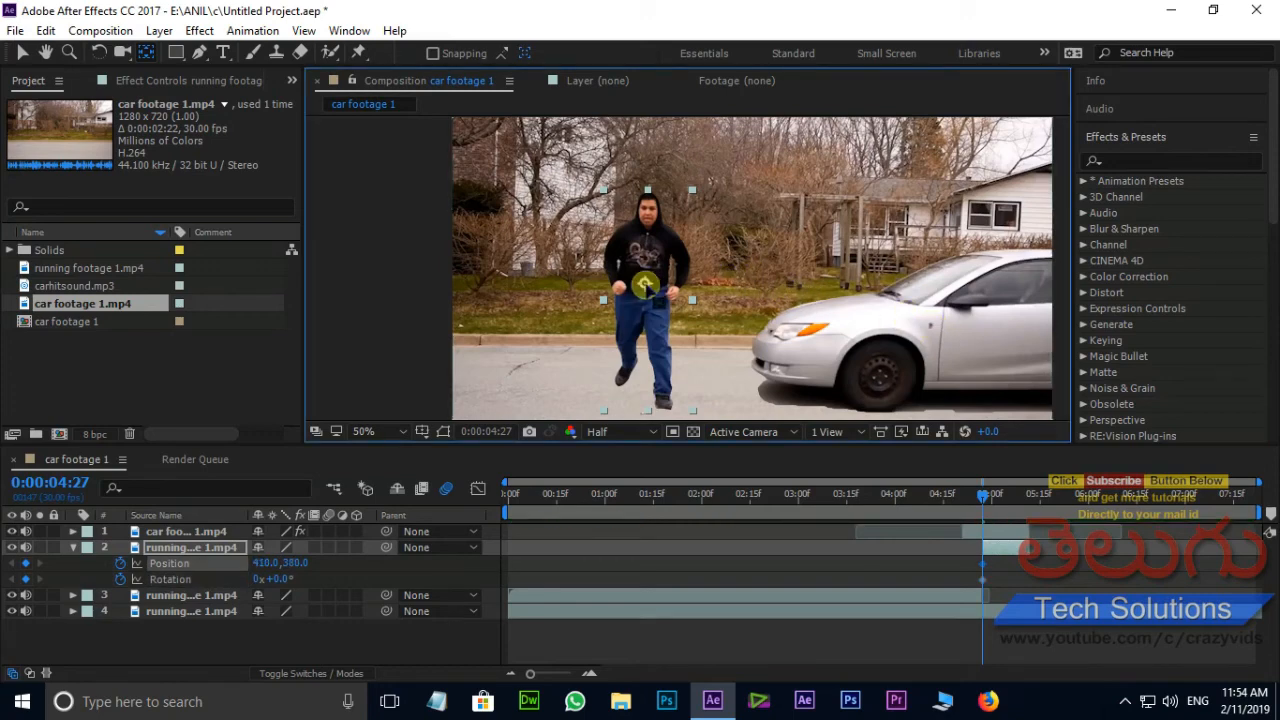
key(period)
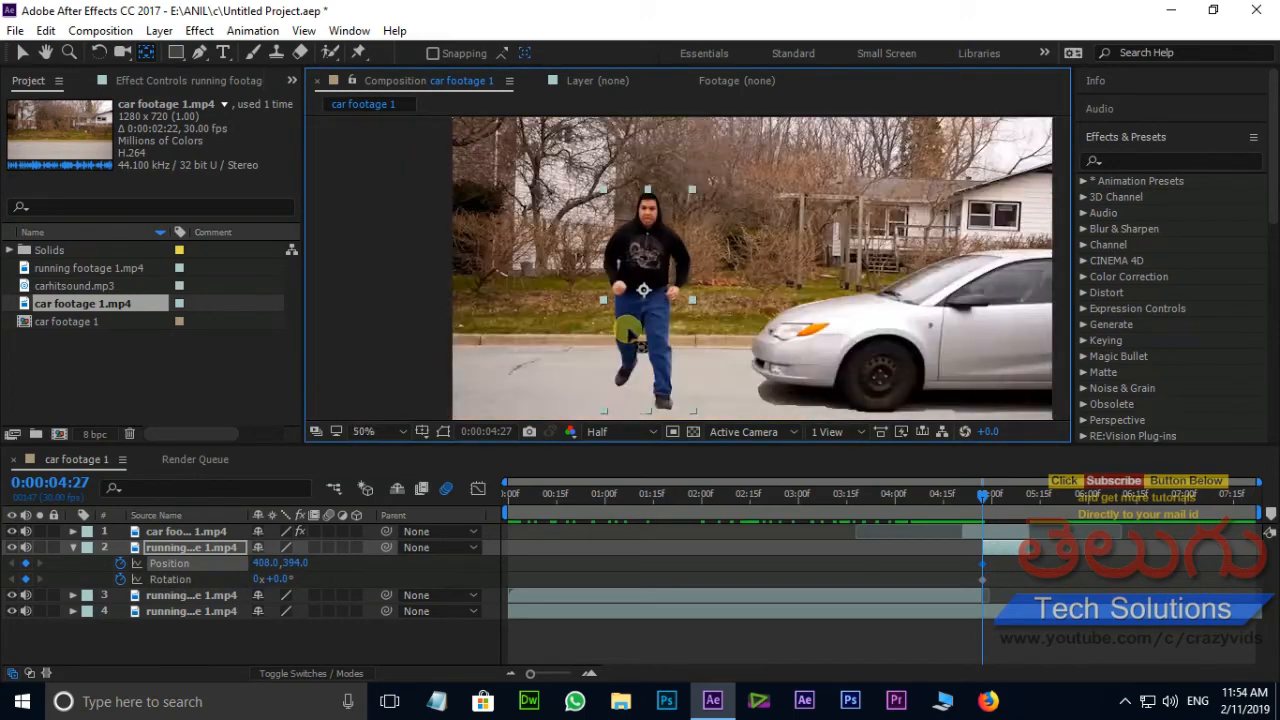
At 0:00:05:06, set the masked runner layer's Position to -140, 292 and Rotation to 27°, and scrub through the motion
drag(987, 507, 1010, 499)
key(comma)
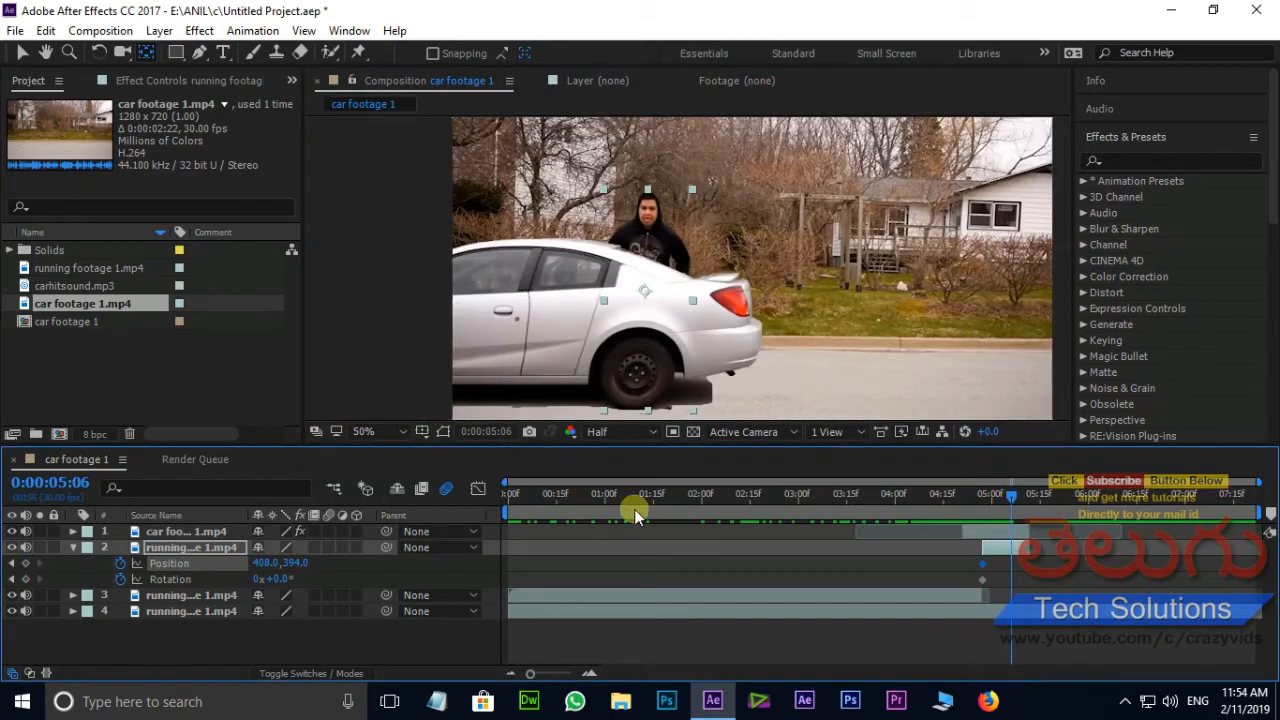
drag(267, 568, 8, 550)
drag(262, 565, 308, 577)
click(975, 497)
drag(976, 497, 994, 497)
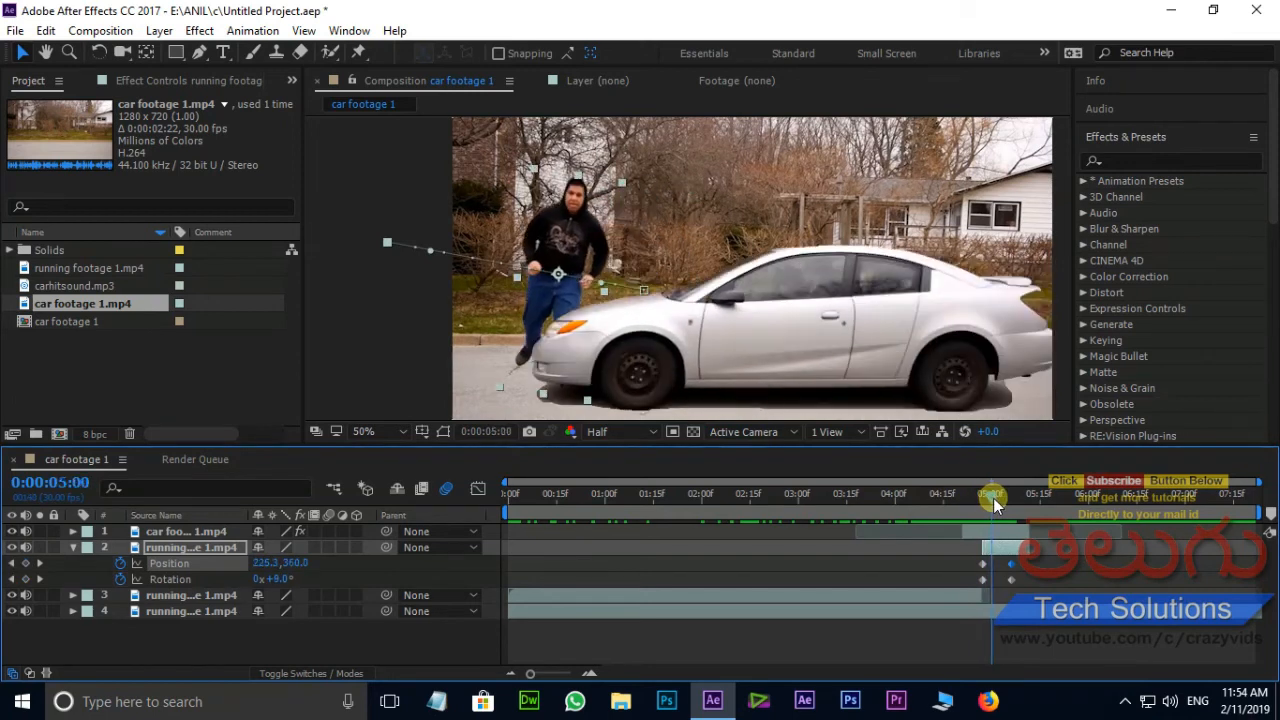
Enable motion blur on the masked runner layer and inspect the blurred runner up close
click(328, 548)
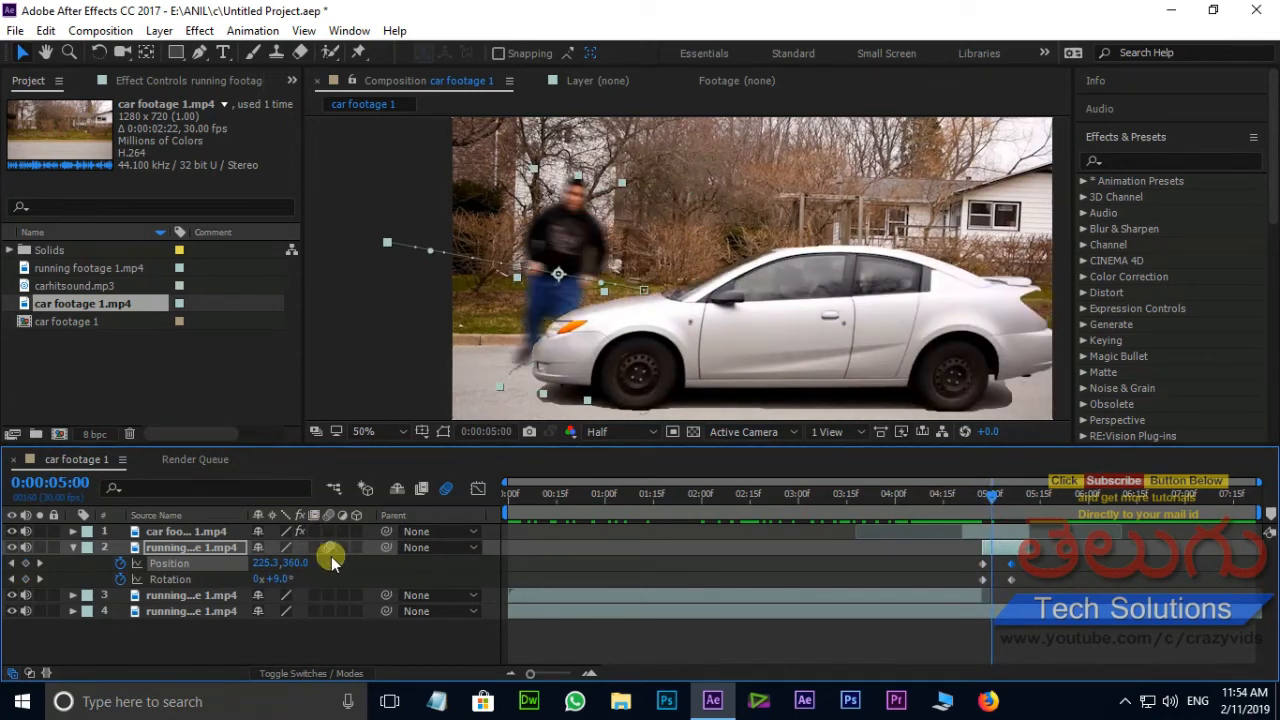
click(448, 489)
click(448, 489)
scroll(580, 177, up, 1)
drag(580, 257, 665, 343)
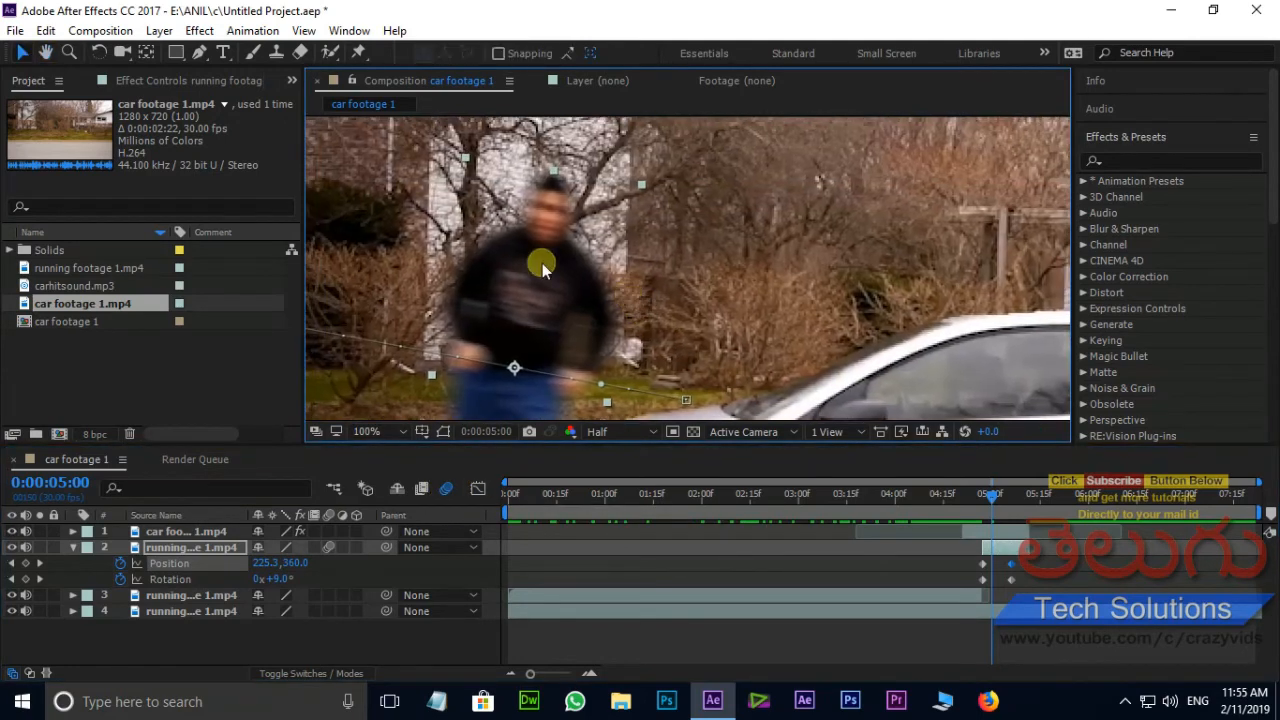
scroll(641, 263, down, 1)
drag(733, 281, 656, 207)
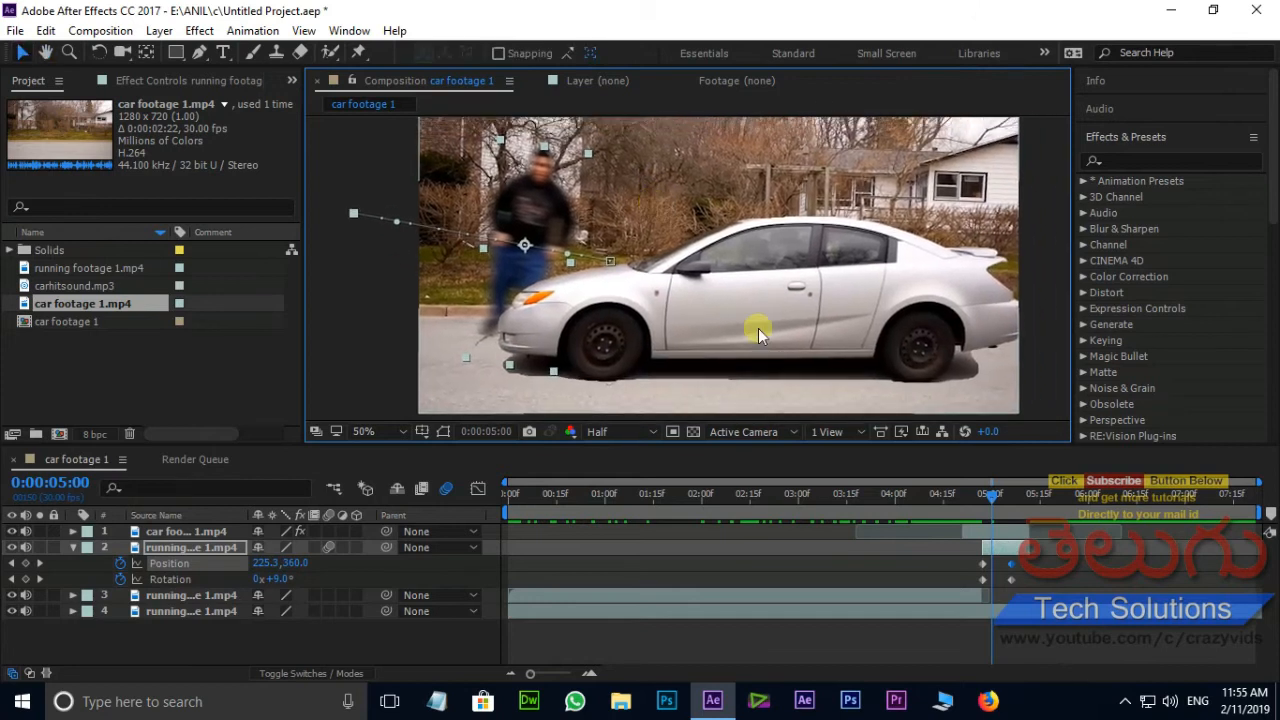
Add carhitsound.mp3 as the bottom layer of the composition and slide it along the timeline towards the impact
click(63, 287)
drag(134, 505, 194, 626)
drag(657, 632, 940, 640)
Preview the impact repeatedly and shift the carhitsound.mp3 layer to start at about 0:00:02:12 to sync it with the hit
drag(993, 492, 950, 490)
key(space)
drag(1079, 629, 995, 634)
click(944, 494)
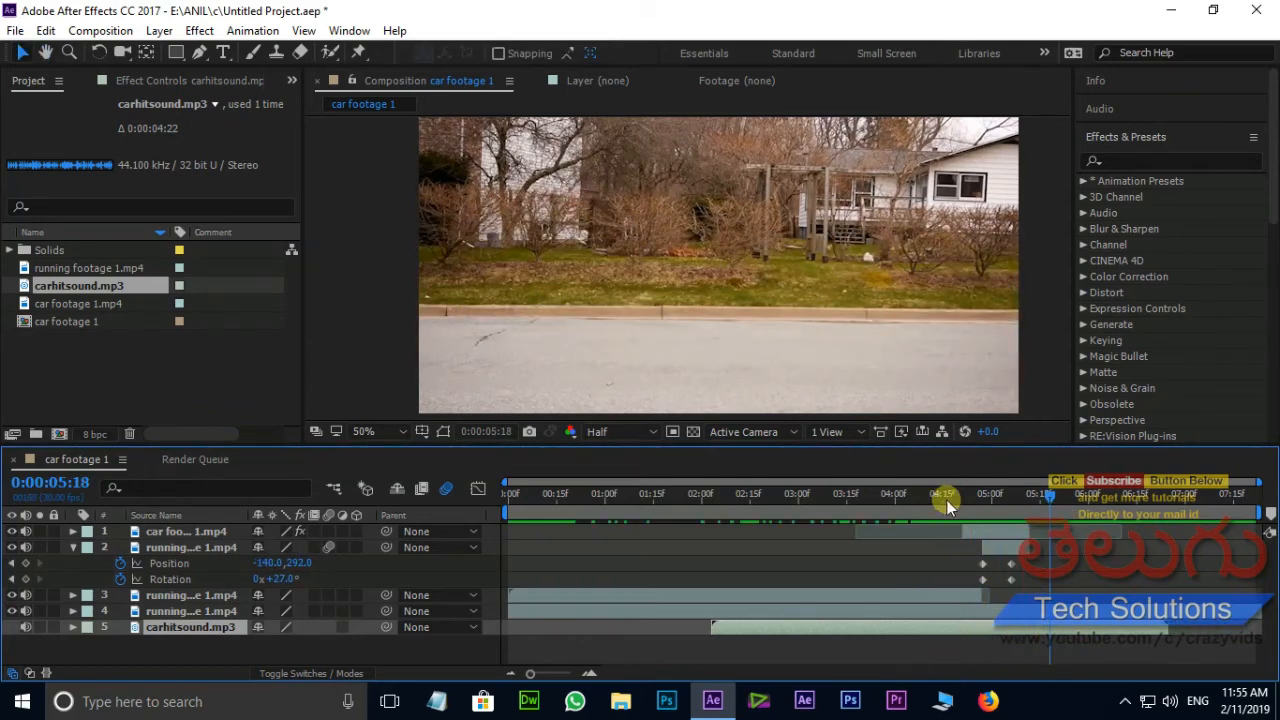
key(space)
drag(1066, 632, 1038, 630)
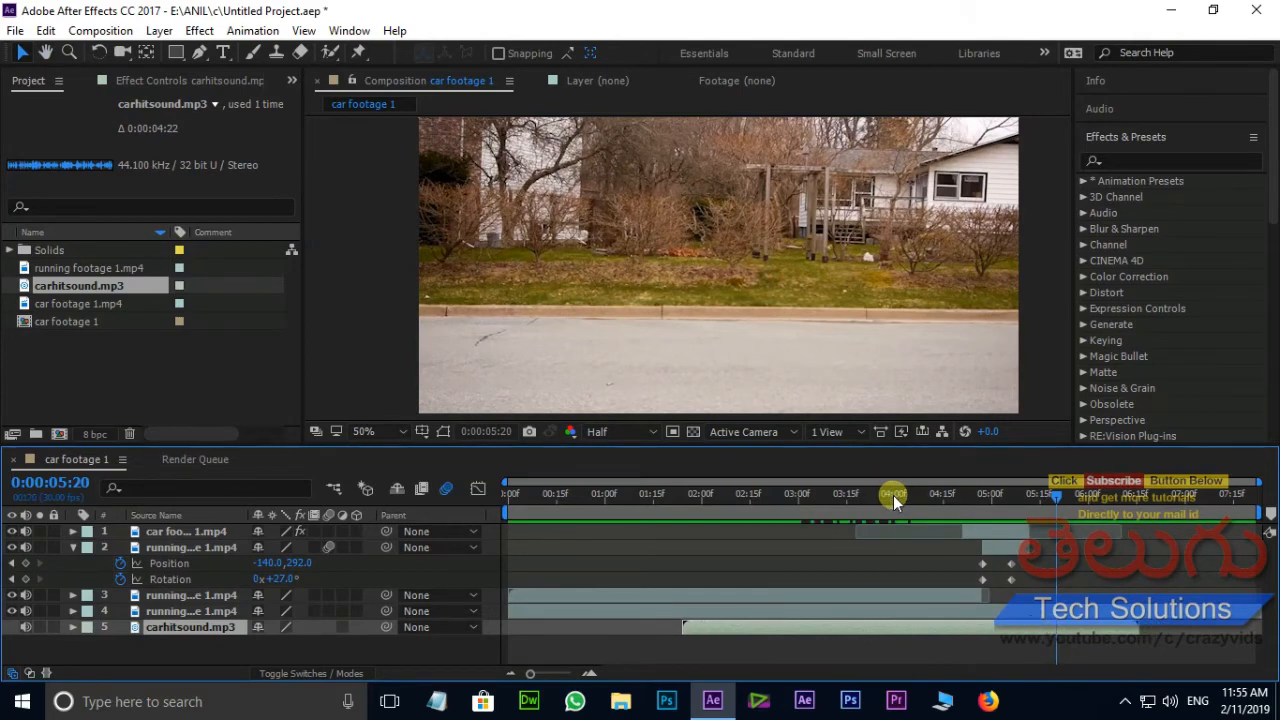
click(893, 494)
key(space)
key(space)
drag(1014, 632, 1071, 632)
click(934, 495)
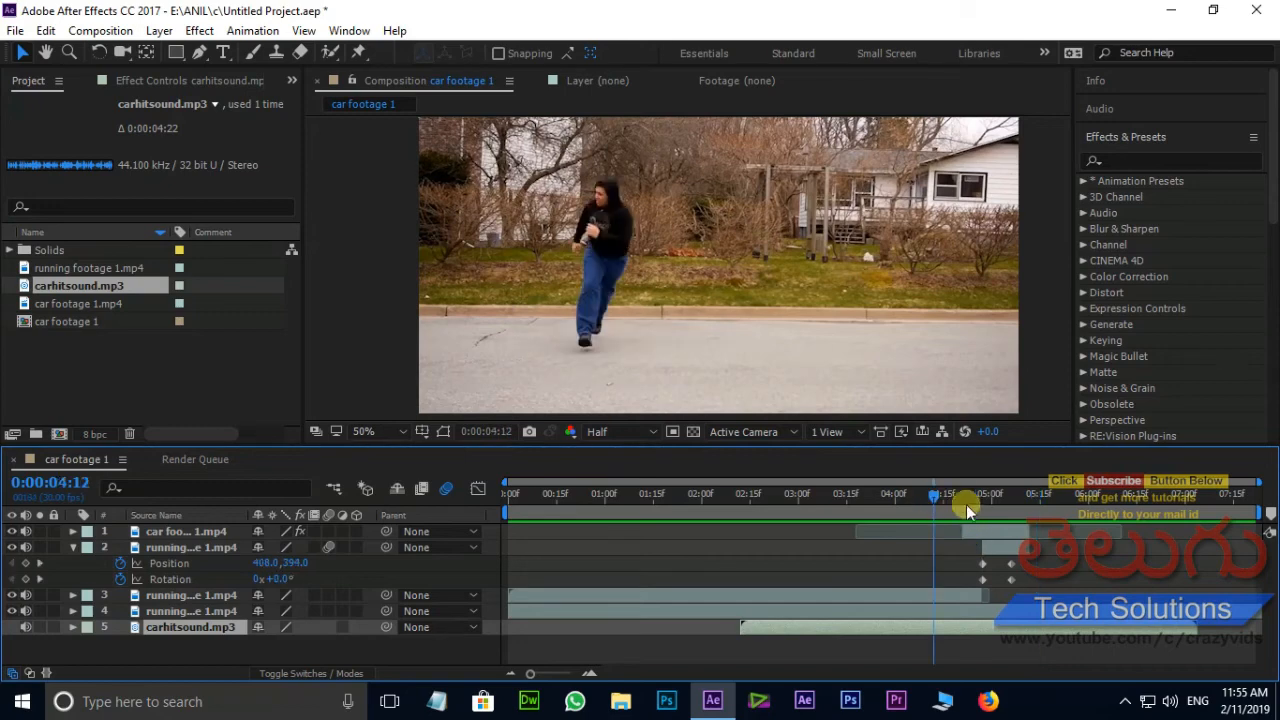
key(space)
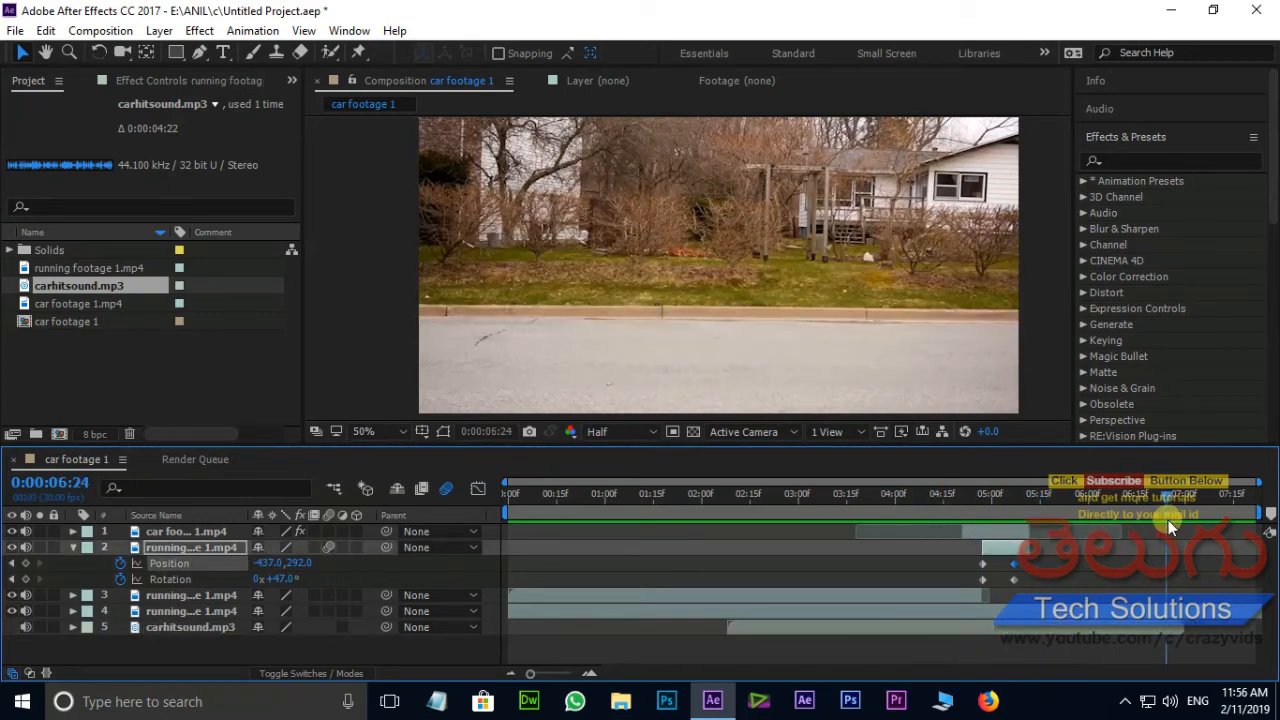
End the work area at 0:00:06:28 and trim the composition to it
drag(1168, 520, 1179, 523)
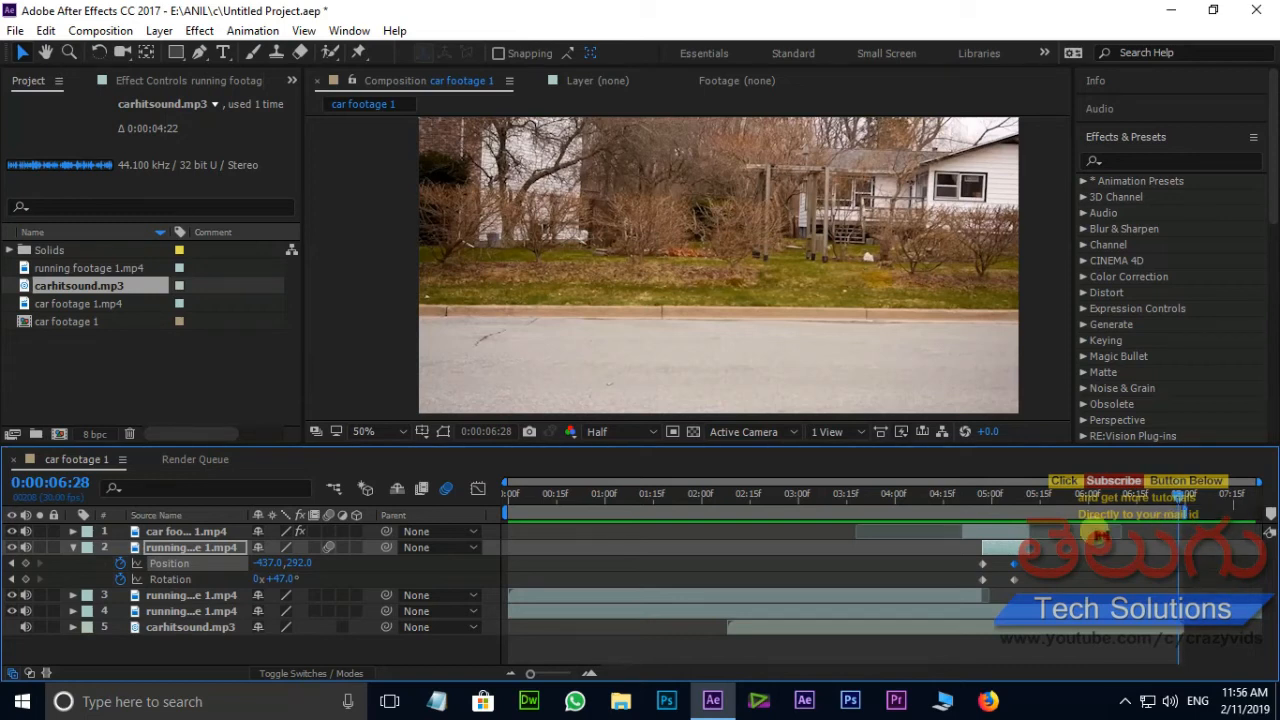
right_click(944, 516)
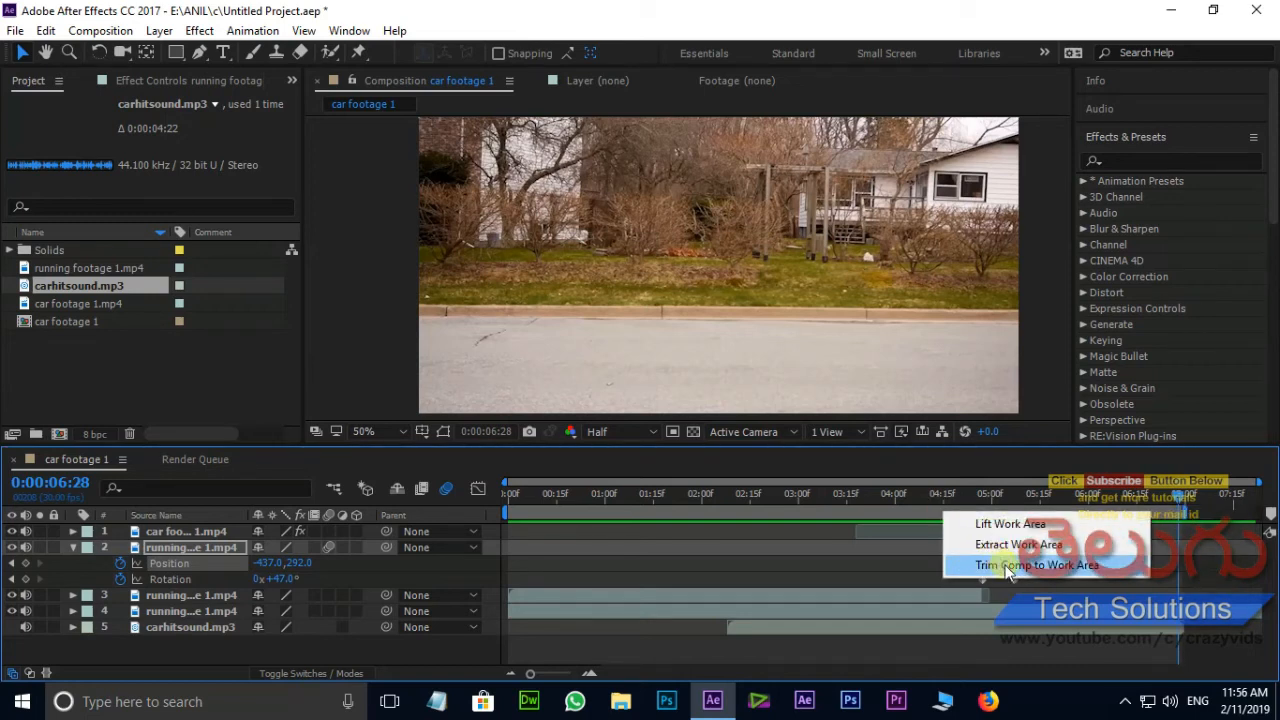
click(1008, 566)
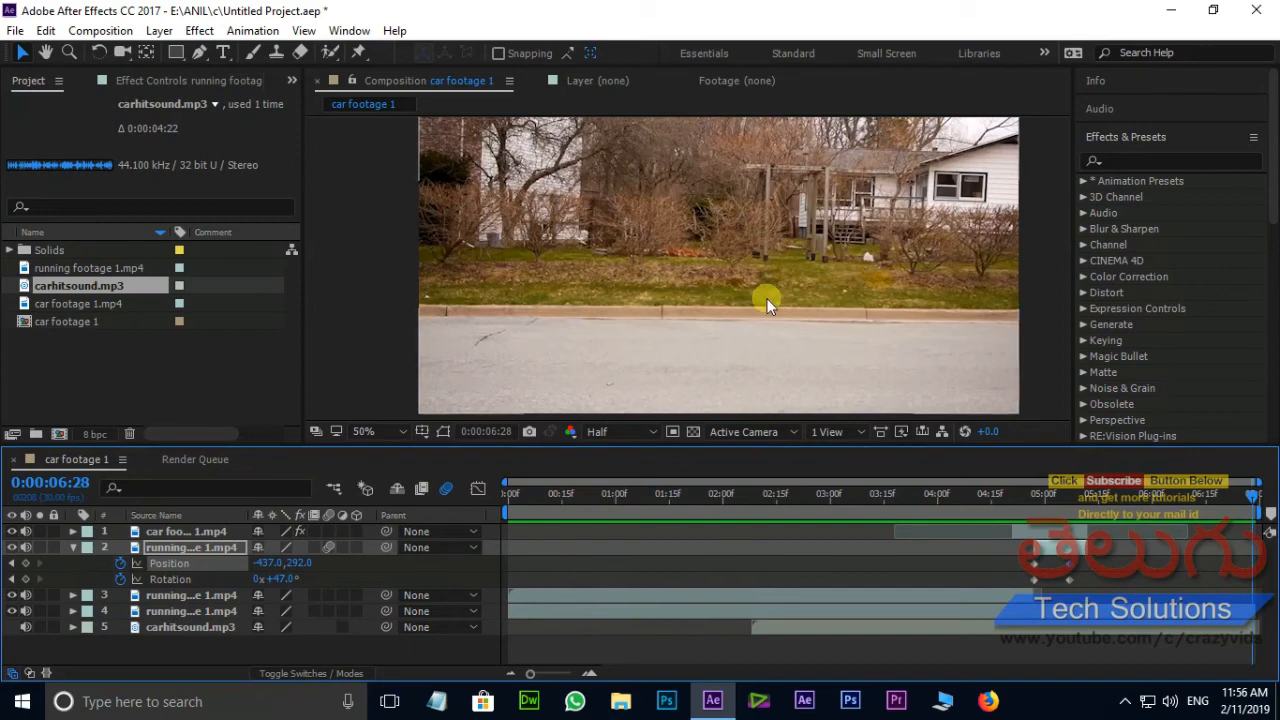
Maximize the composition view at 100% and play the finished car-hit effect
key(grave)
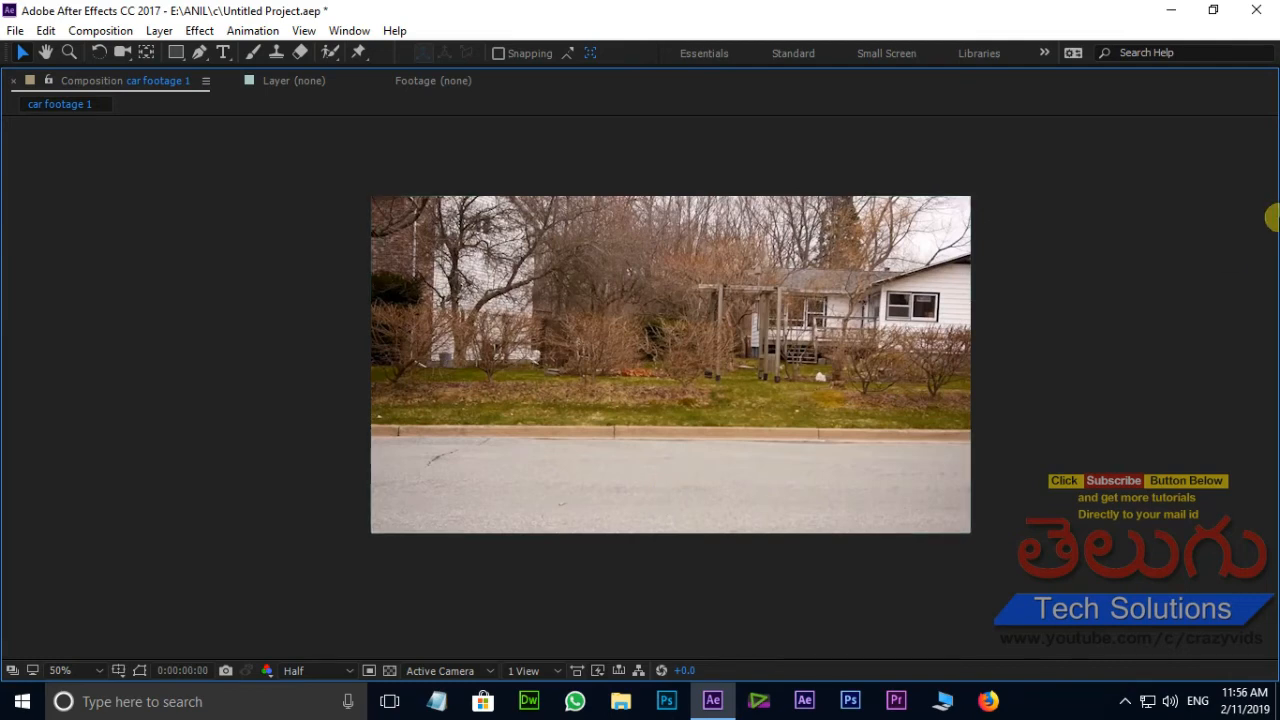
key(period)
key(space)
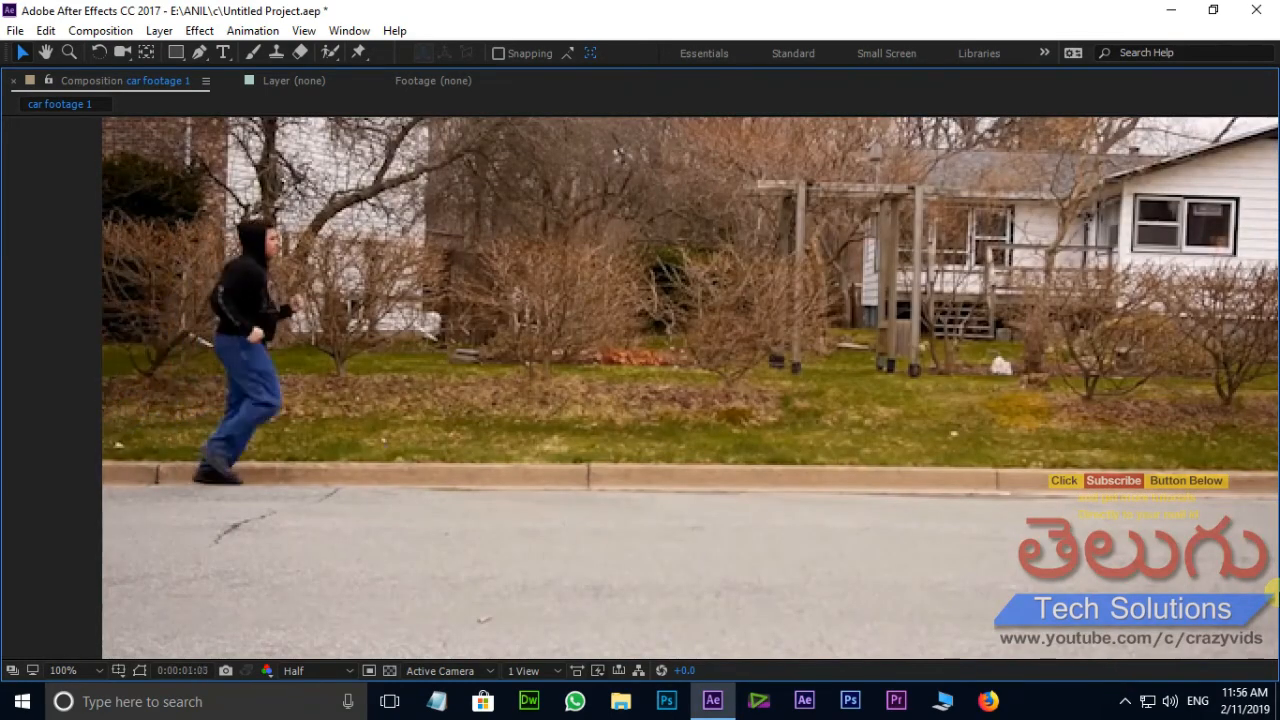